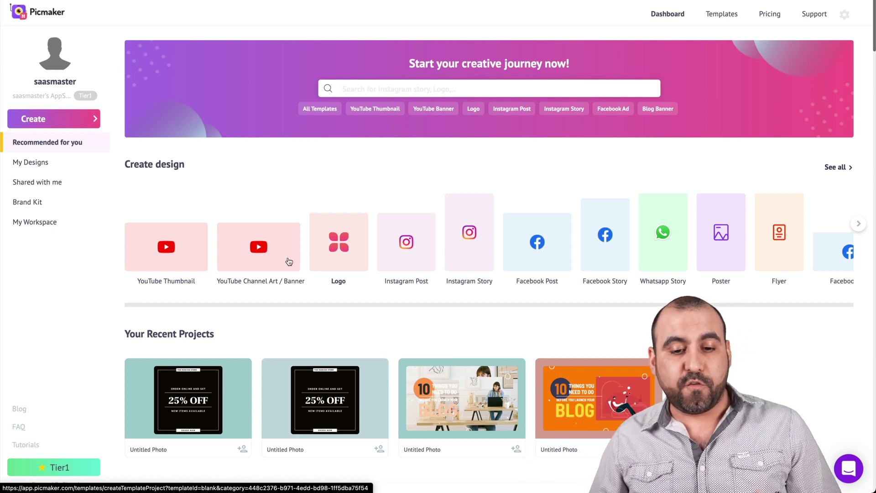
# Start a blank YouTube Thumbnail design and browse the dashboard's template categories.
pyautogui.click(166, 267)
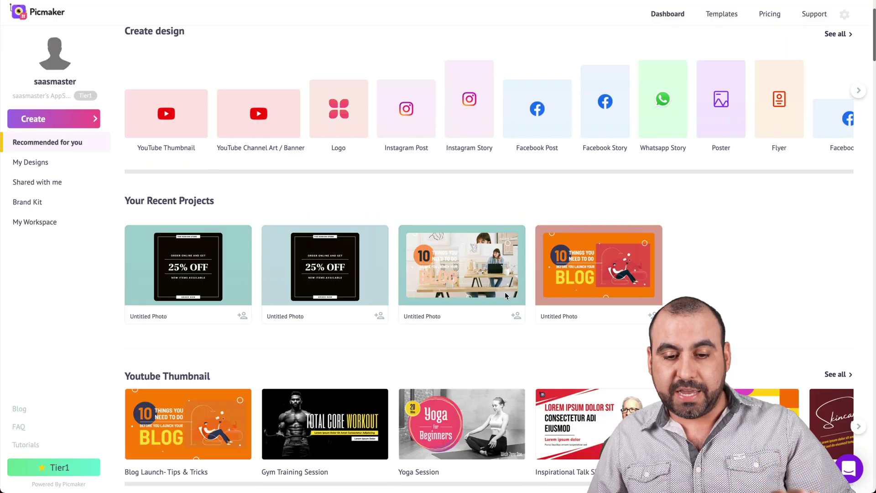
pyautogui.scroll(-20, 505, 292)
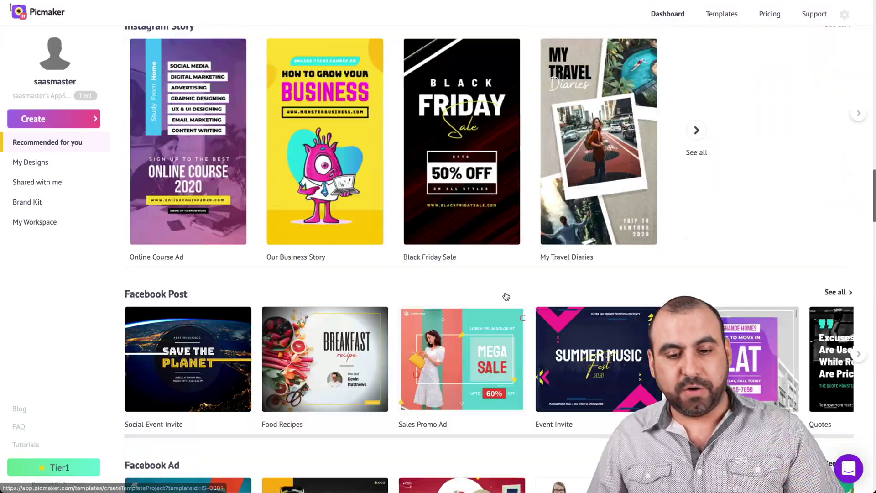
pyautogui.scroll(-15, 505, 296)
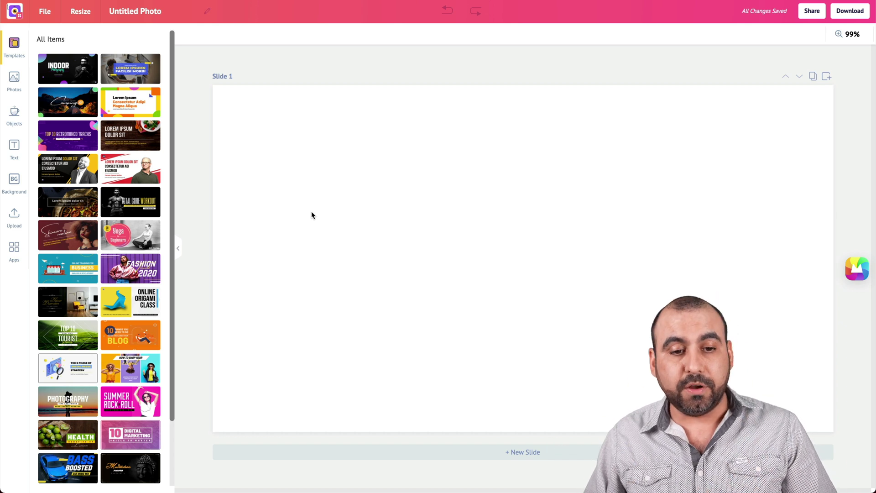
# Apply the "Bass Boosted" template with the blue car to Slide 1.
pyautogui.scroll(-5, 118, 192)
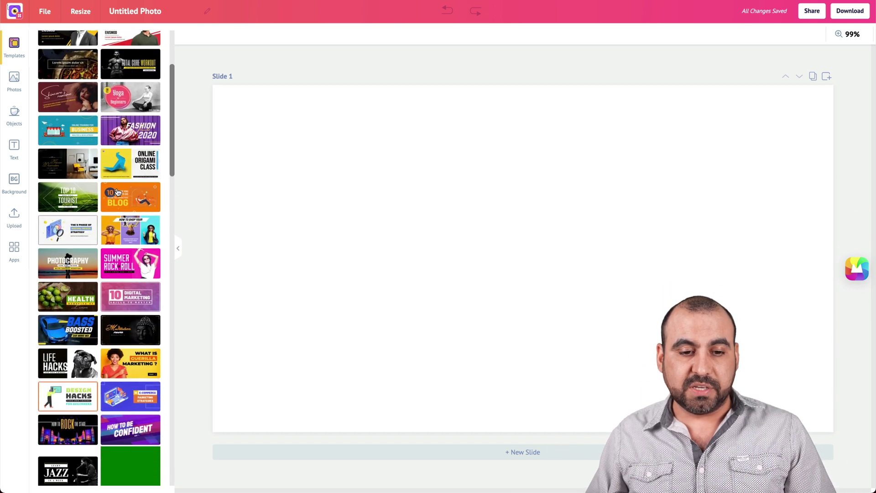
pyautogui.scroll(-3, 144, 359)
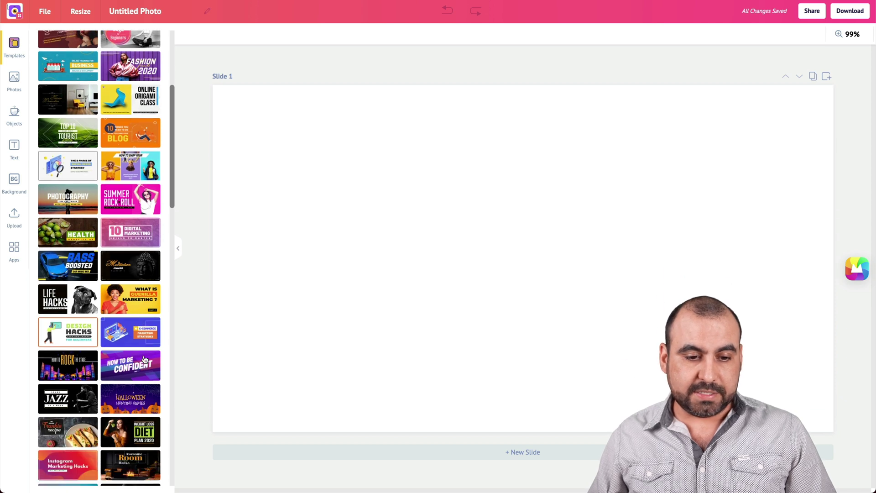
pyautogui.click(68, 270)
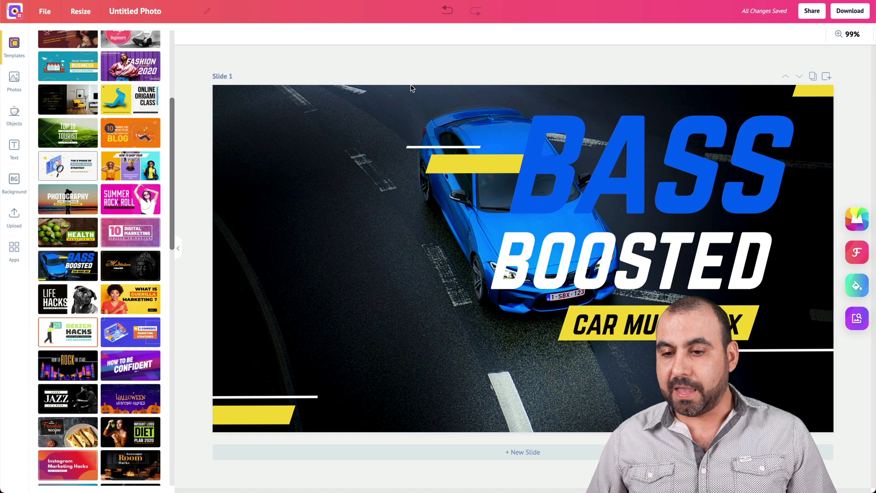
# Shuffle the whole design repeatedly with MAD All until it shows a red car before mountains with a red BASS title.
pyautogui.click(534, 201)
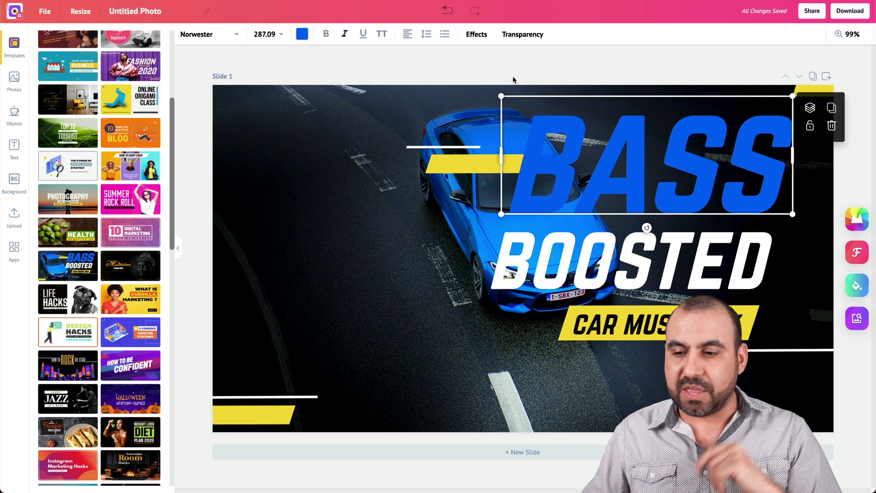
pyautogui.click(858, 222)
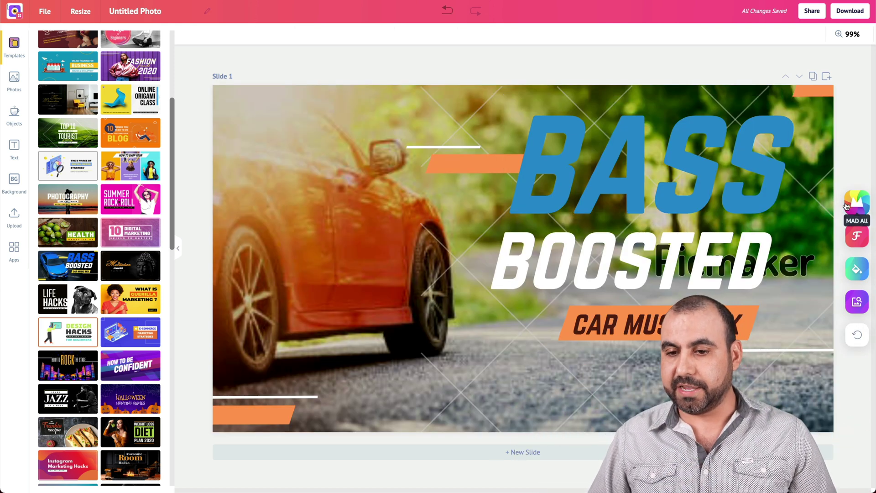
pyautogui.click(846, 206)
pyautogui.click(847, 206)
pyautogui.click(850, 205)
pyautogui.click(852, 204)
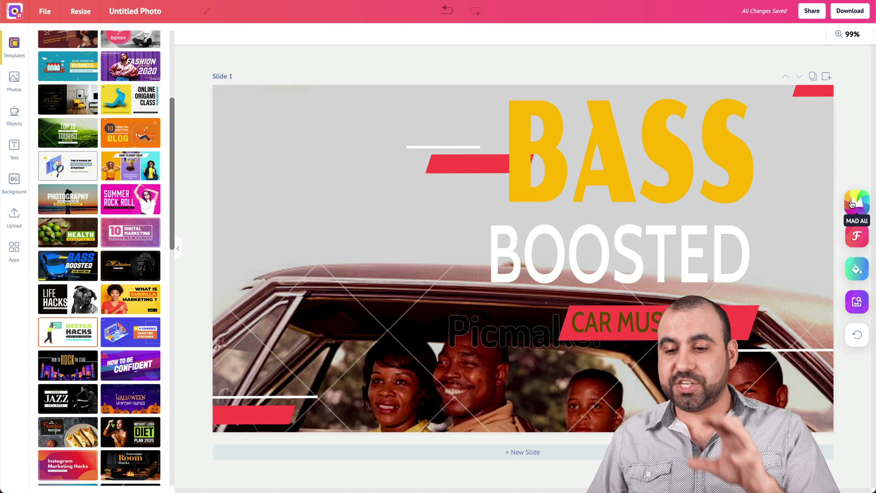
pyautogui.click(852, 204)
pyautogui.click(852, 204)
pyautogui.click(852, 204)
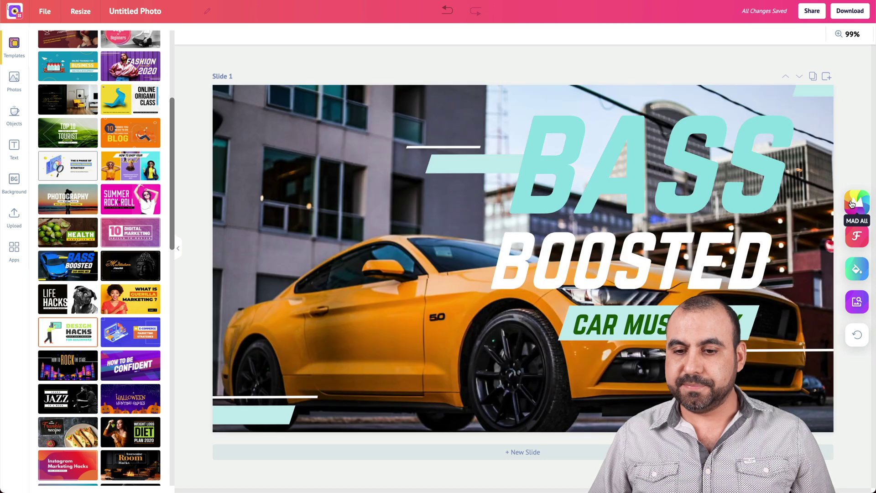
pyautogui.click(851, 204)
pyautogui.click(852, 204)
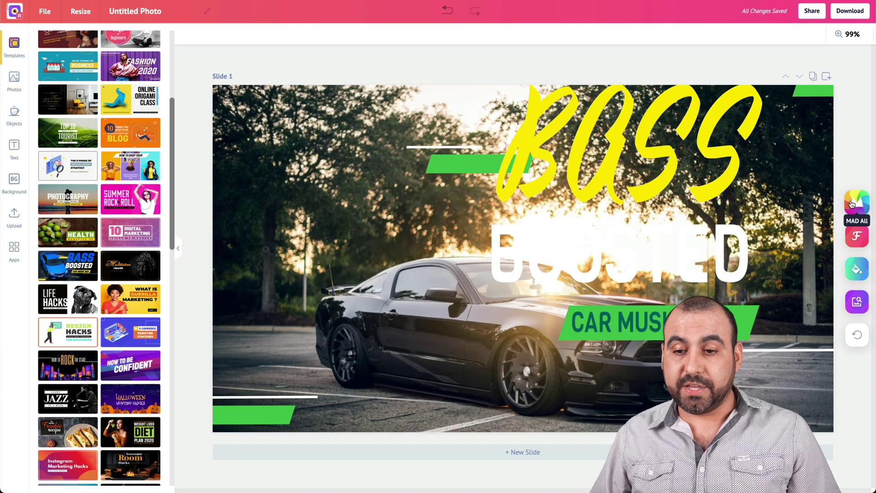
pyautogui.click(852, 204)
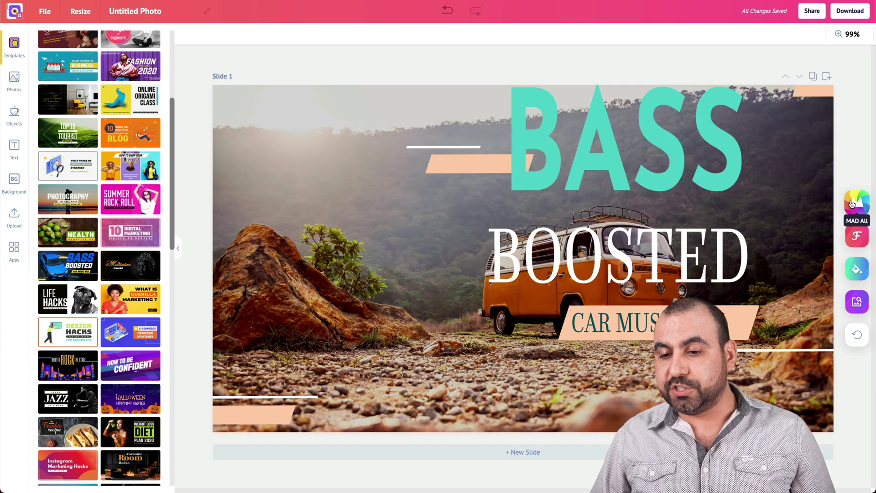
pyautogui.click(852, 204)
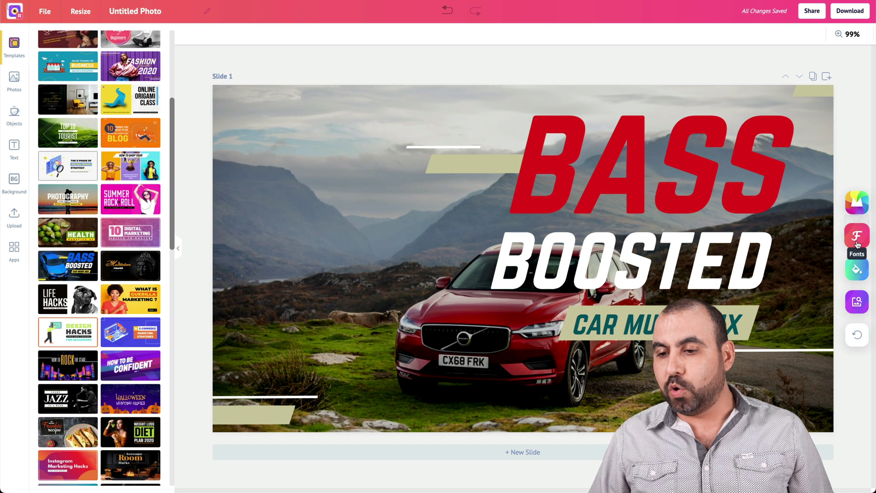
# Shuffle only the design's fonts, and cycle its colors to a purple BASS title with pink accent shapes.
pyautogui.click(857, 238)
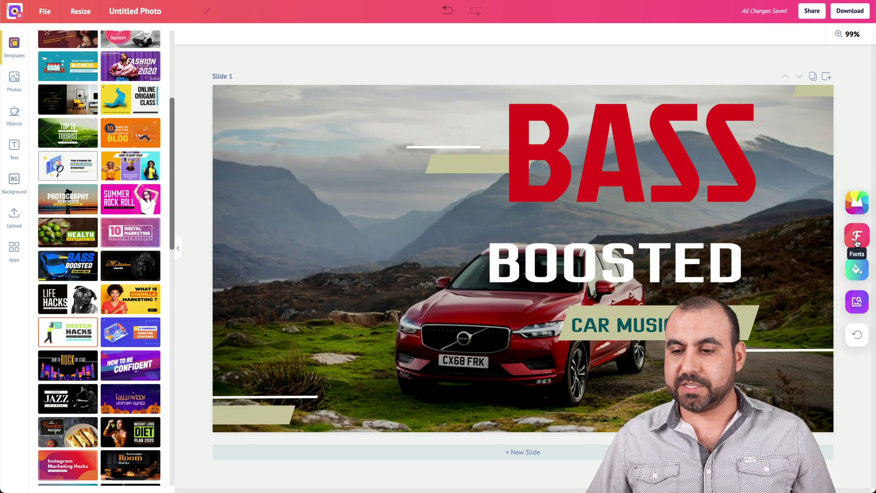
pyautogui.click(857, 271)
pyautogui.click(857, 272)
pyautogui.click(856, 271)
pyautogui.click(856, 271)
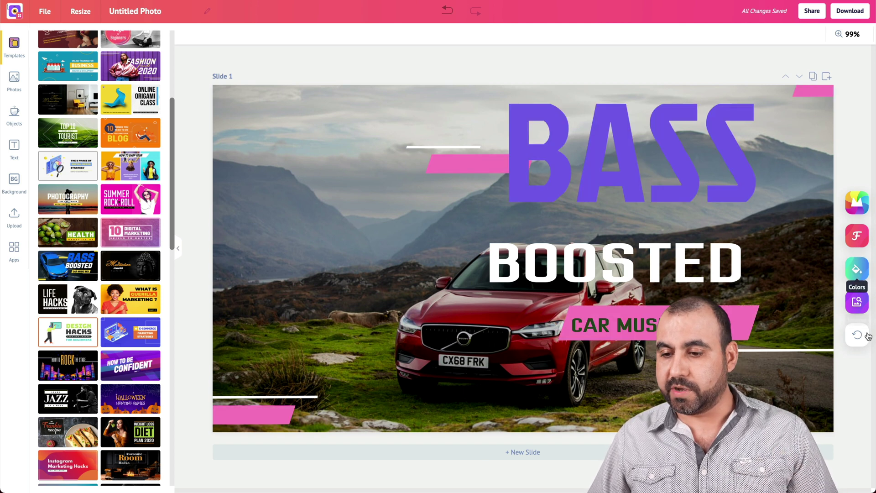
# Shuffle only the background image until it shows a night city street with parked cars.
pyautogui.click(859, 303)
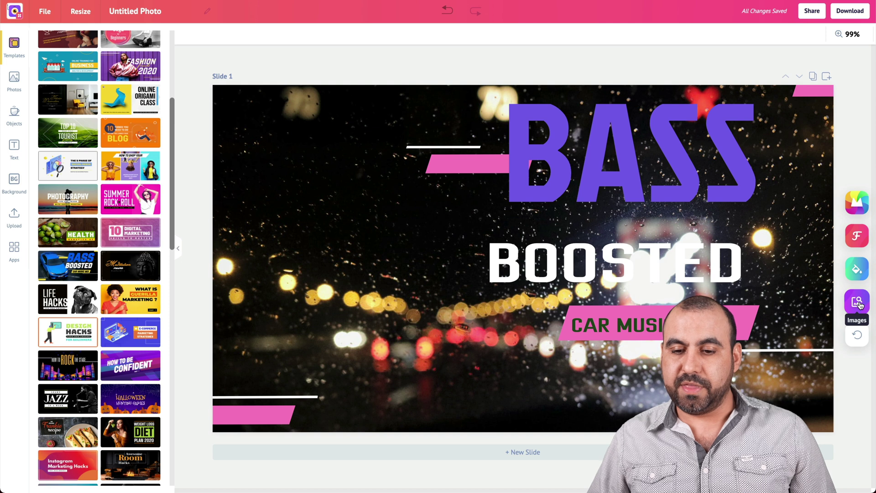
pyautogui.click(859, 303)
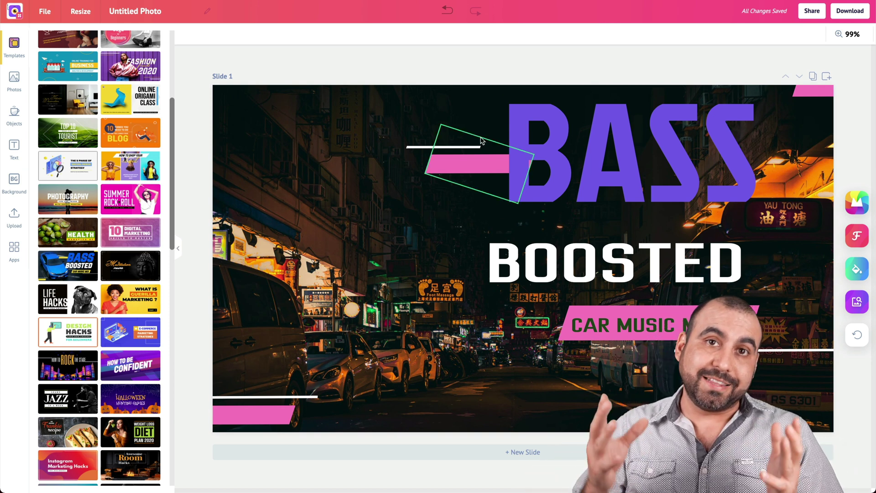
# Try the Echo effect on the BASS title, and replace it with the Neon effect at intensity 82.
pyautogui.click(572, 145)
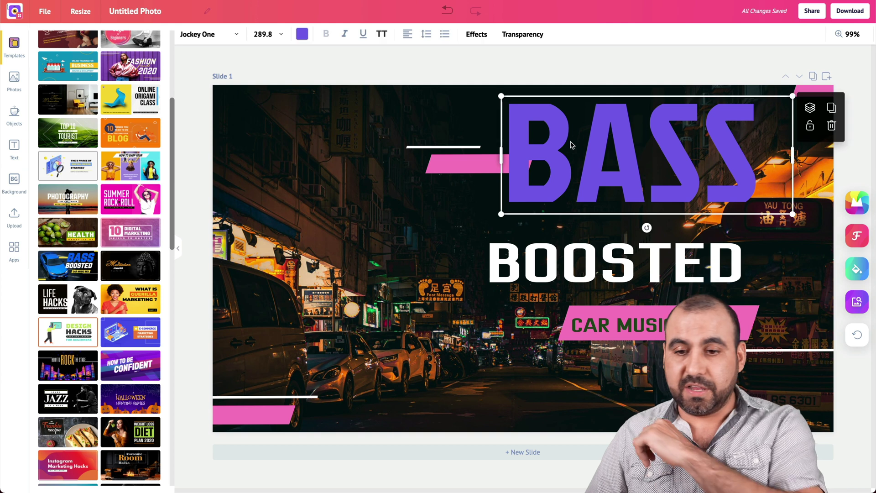
pyautogui.click(210, 37)
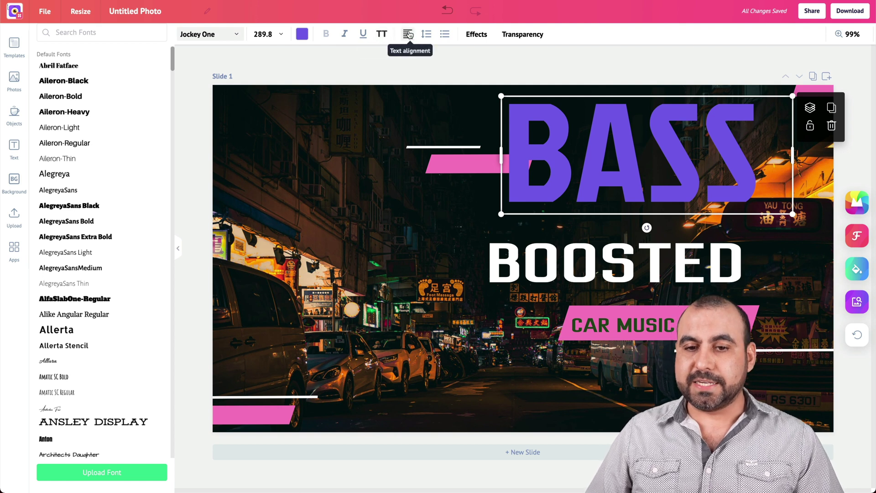
pyautogui.click(476, 34)
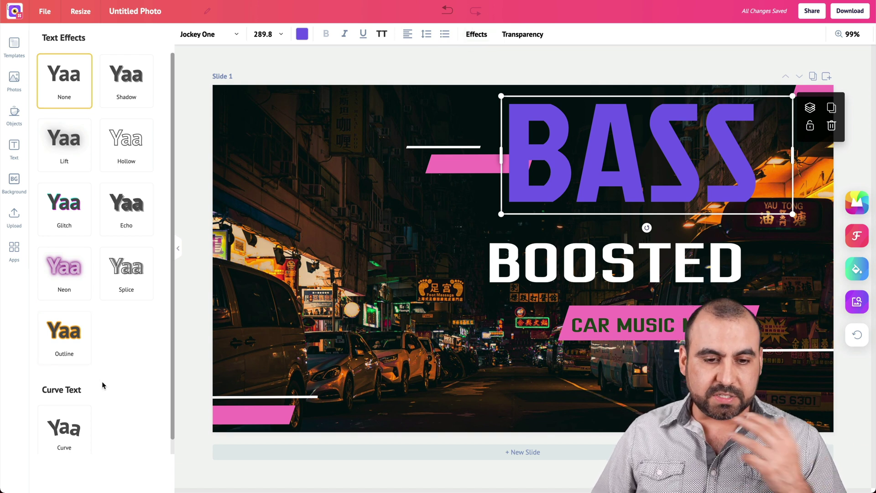
pyautogui.click(128, 210)
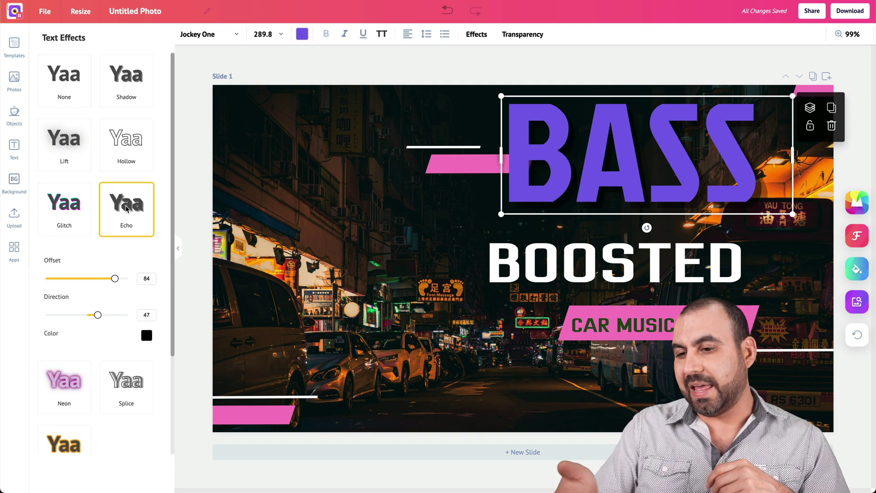
pyautogui.click(80, 378)
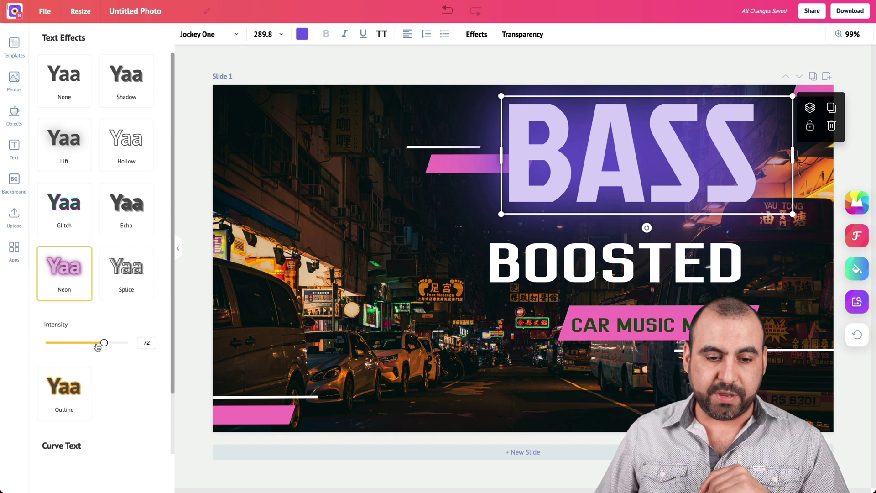
pyautogui.moveTo(97, 347)
pyautogui.mouseDown()
pyautogui.moveTo(66, 346)
pyautogui.moveTo(132, 346)
pyautogui.moveTo(86, 345)
pyautogui.moveTo(113, 345)
pyautogui.mouseUp()
# Apply the Curve effect to the BASS title and bend the letters into a slight arch.
pyautogui.scroll(-2, 104, 324)
pyautogui.scroll(2, 105, 323)
pyautogui.scroll(-2, 106, 324)
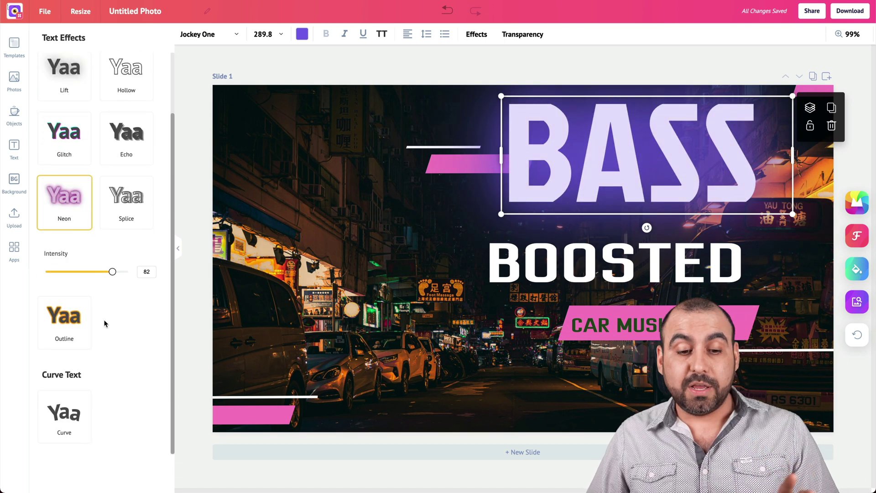
pyautogui.click(80, 412)
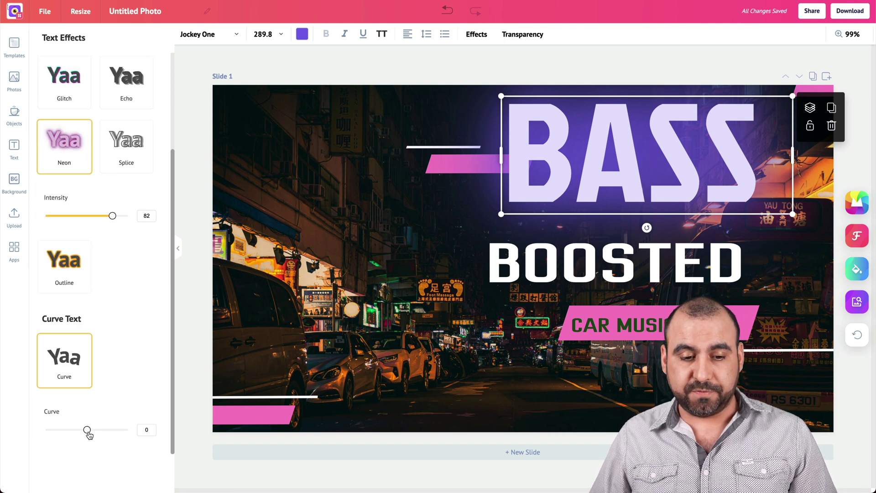
pyautogui.moveTo(89, 433)
pyautogui.mouseDown()
pyautogui.moveTo(128, 434)
pyautogui.moveTo(95, 433)
pyautogui.mouseUp()
pyautogui.scroll(3, 88, 348)
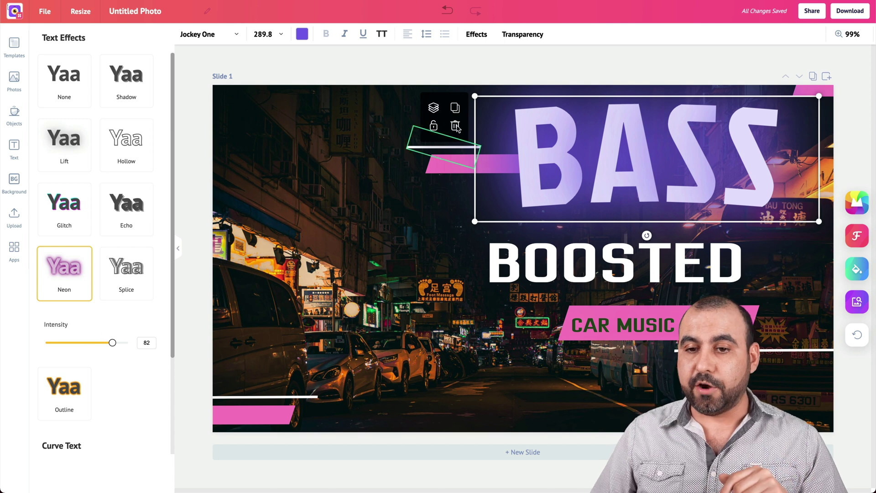
# Set the BASS title's transparency to 97.
pyautogui.click(523, 35)
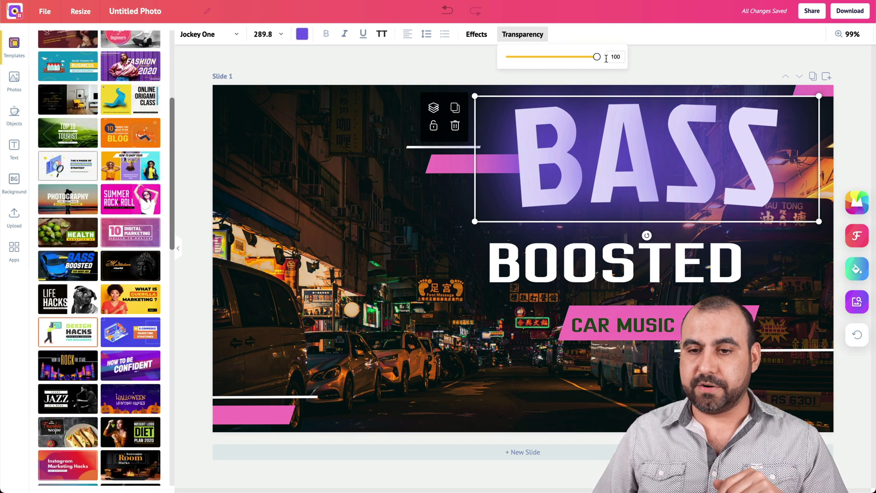
pyautogui.moveTo(597, 57)
pyautogui.mouseDown()
pyautogui.moveTo(535, 57)
pyautogui.moveTo(594, 57)
pyautogui.mouseUp()
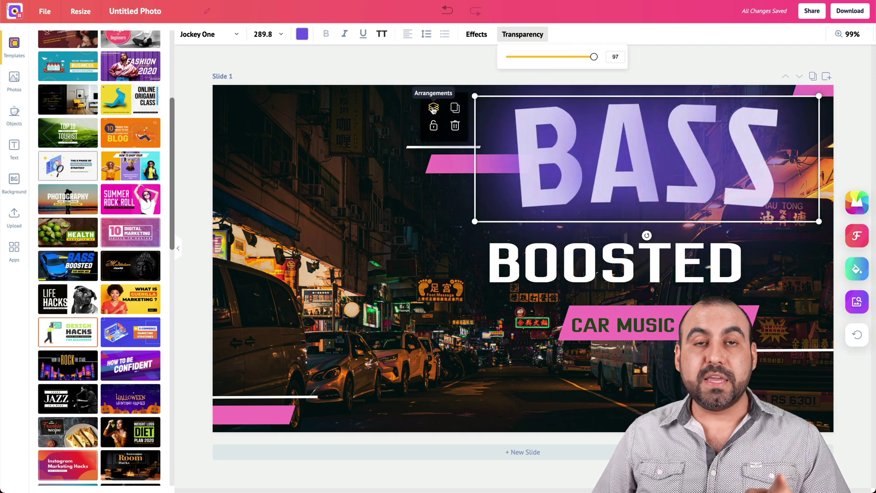
# Center-align the BASS title on the slide and move it back above the BOOSTED text.
pyautogui.click(434, 108)
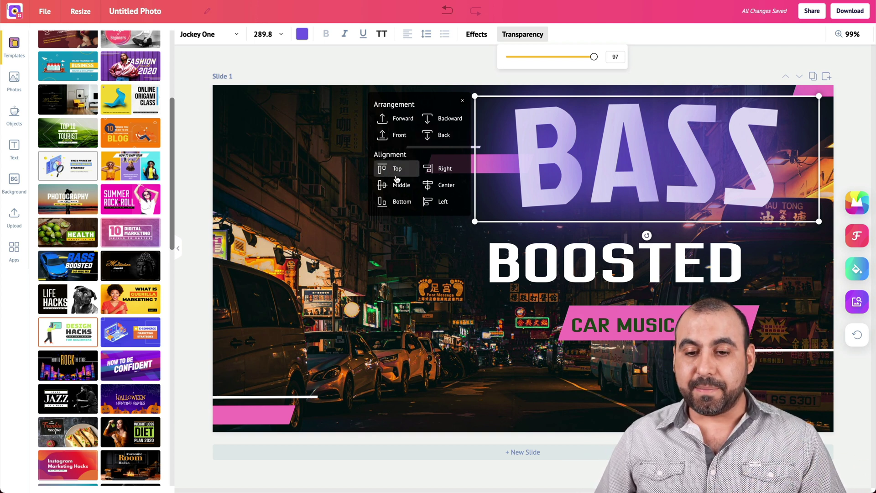
pyautogui.click(433, 189)
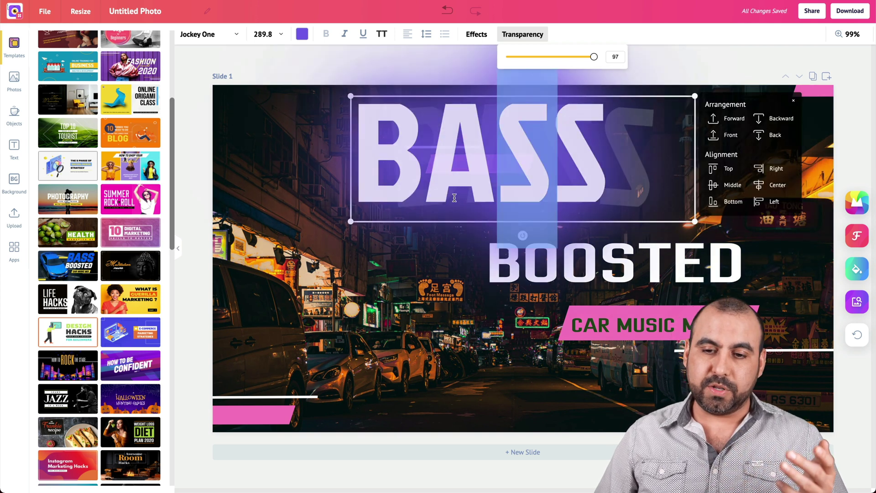
pyautogui.press('Escape')
pyautogui.moveTo(445, 225); pyautogui.dragTo(593, 131)
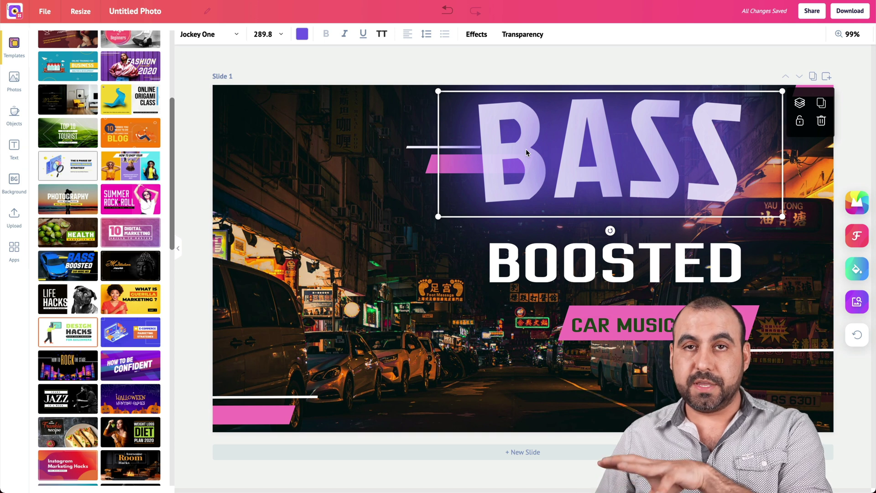
# Insert the trending photo of the surprised man lifting his glasses and move it toward the slide's left half.
pyautogui.click(14, 76)
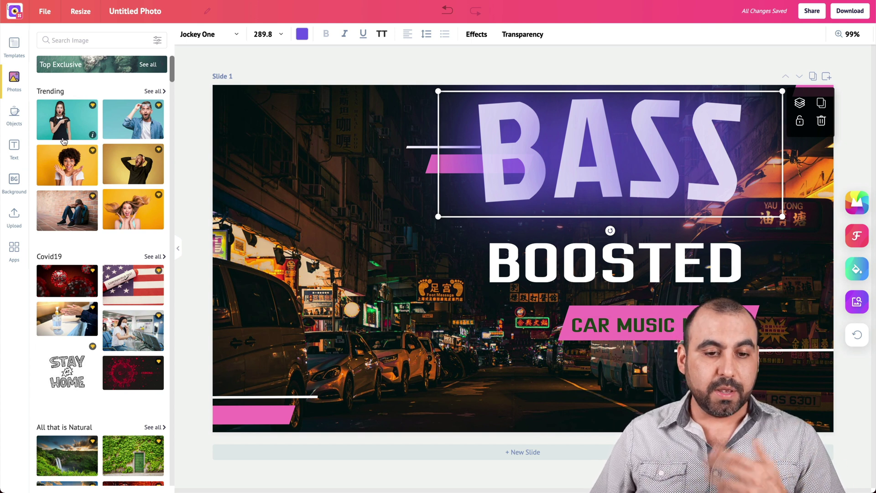
pyautogui.click(112, 128)
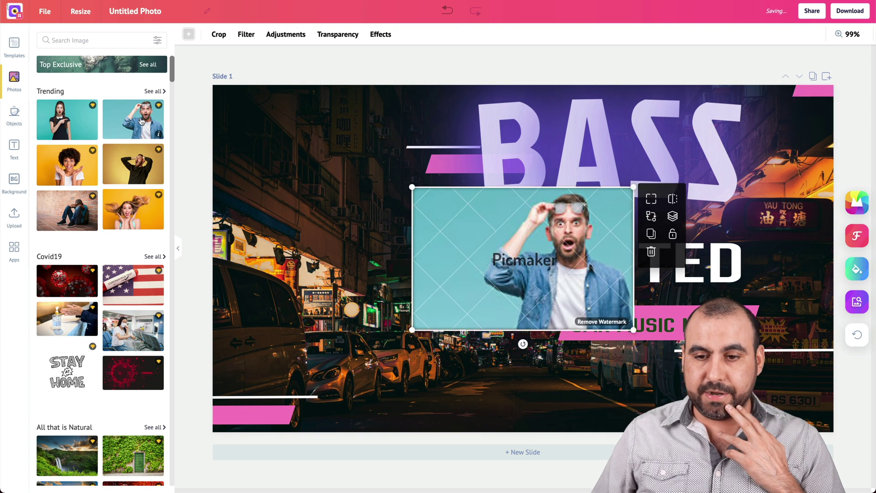
pyautogui.moveTo(552, 233); pyautogui.dragTo(462, 221)
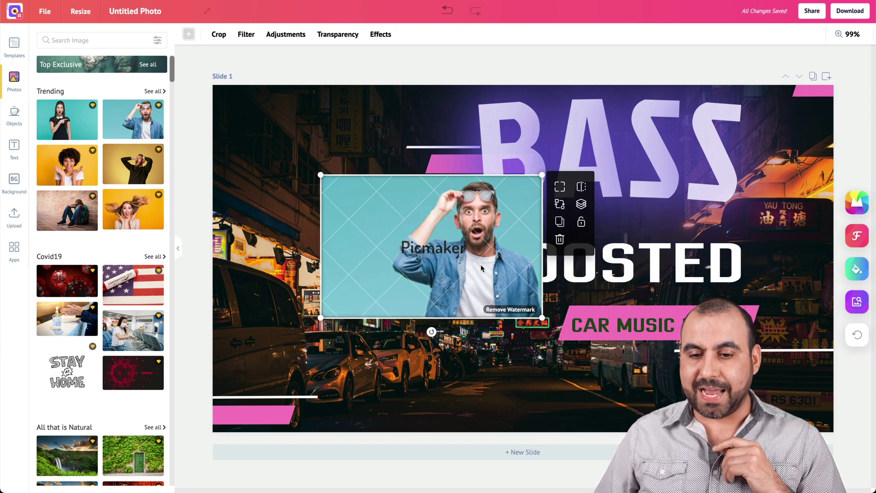
# Open the watermark removal purchase options for the inserted photo and move the photo up beside the BASS title.
pyautogui.click(504, 311)
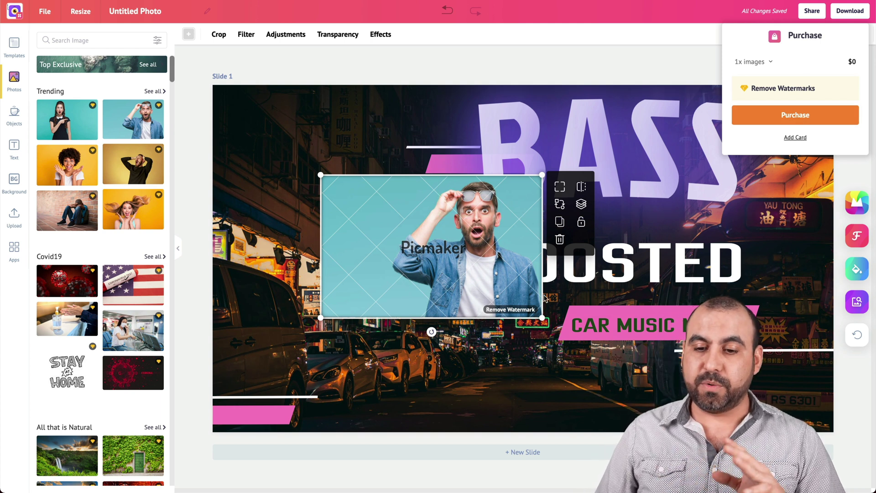
pyautogui.moveTo(435, 274); pyautogui.dragTo(442, 236)
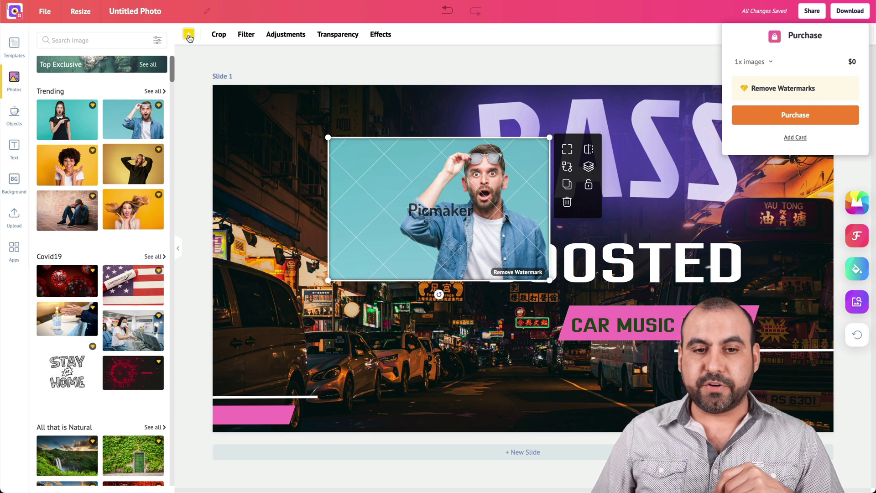
# Try the selfie, summer and epic filters on the photo, and restore the original look.
pyautogui.click(241, 38)
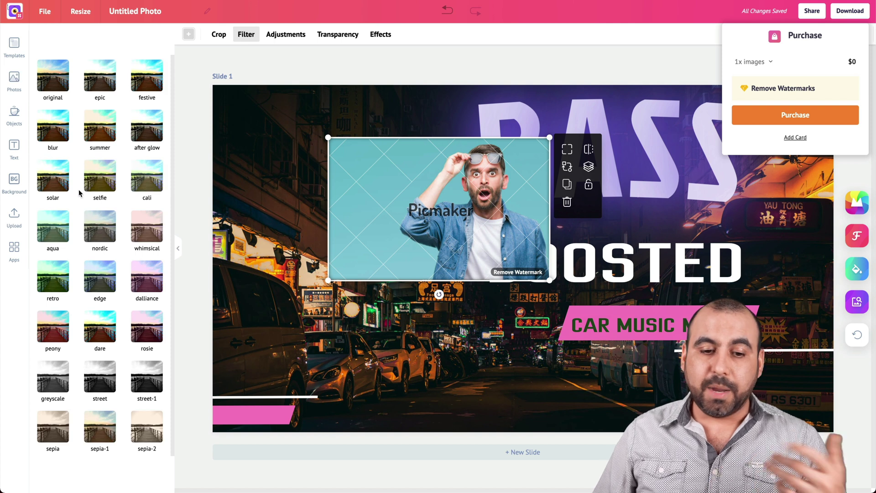
pyautogui.click(97, 178)
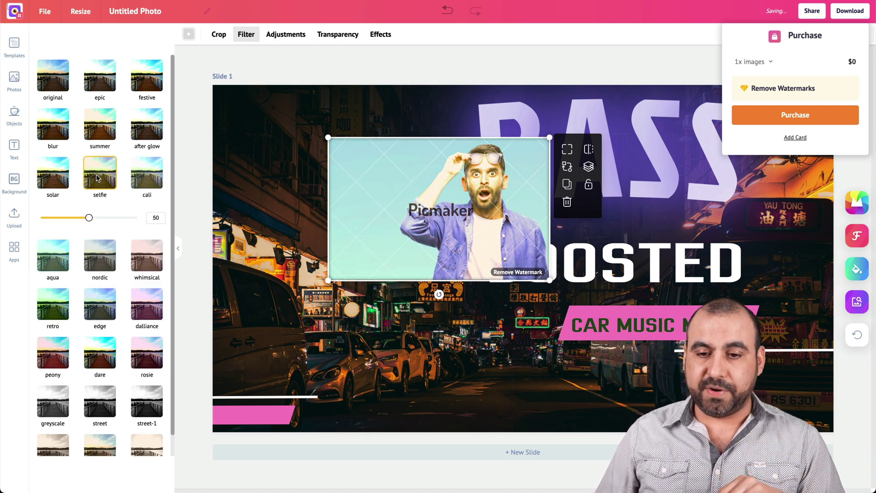
pyautogui.click(98, 121)
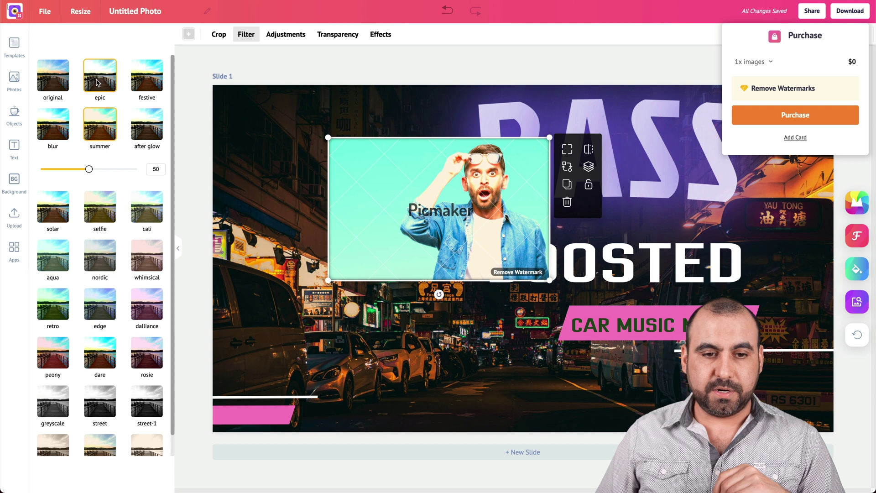
pyautogui.click(98, 82)
pyautogui.click(47, 79)
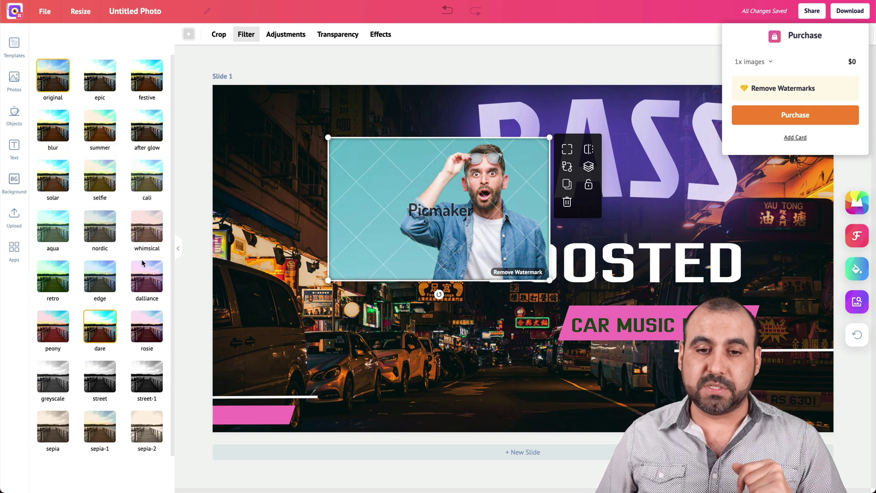
# Examine the photo's adjustment settings, including blur and brightness, and its transparency setting.
pyautogui.click(284, 36)
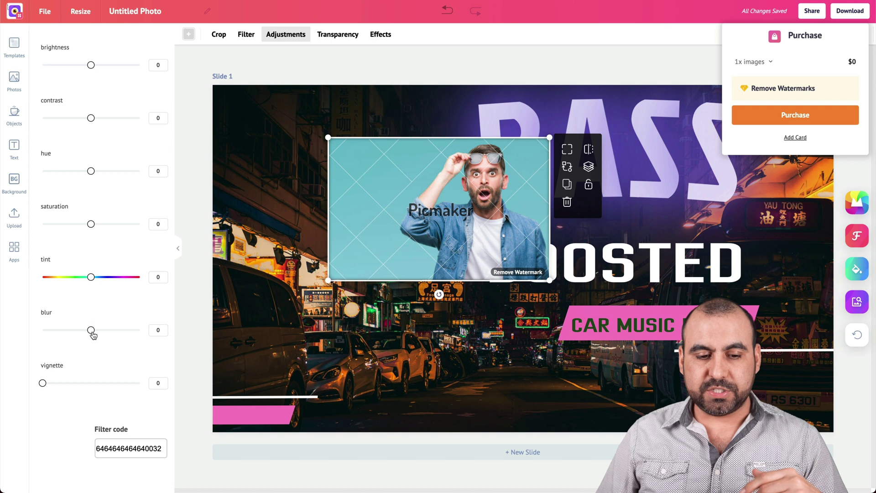
pyautogui.moveTo(89, 332)
pyautogui.mouseDown()
pyautogui.moveTo(123, 335)
pyautogui.moveTo(91, 336)
pyautogui.mouseUp()
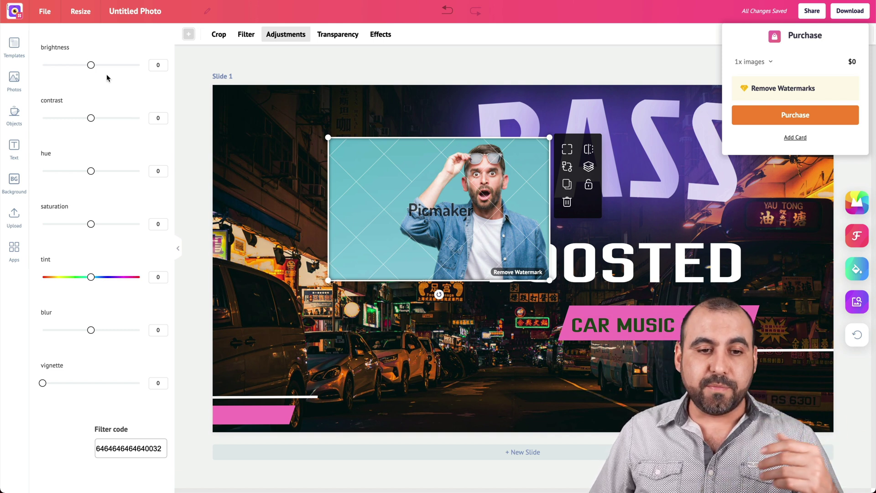
pyautogui.moveTo(91, 65)
pyautogui.mouseDown()
pyautogui.moveTo(106, 69)
pyautogui.moveTo(91, 69)
pyautogui.mouseUp()
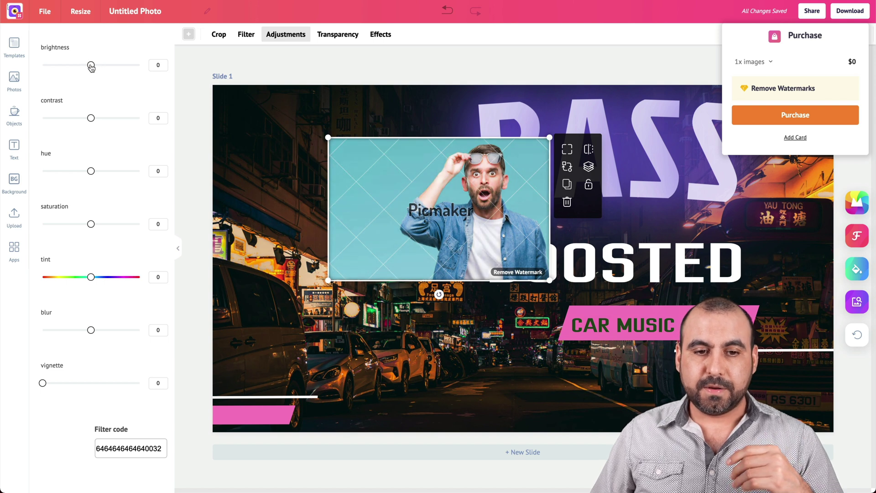
pyautogui.click(327, 42)
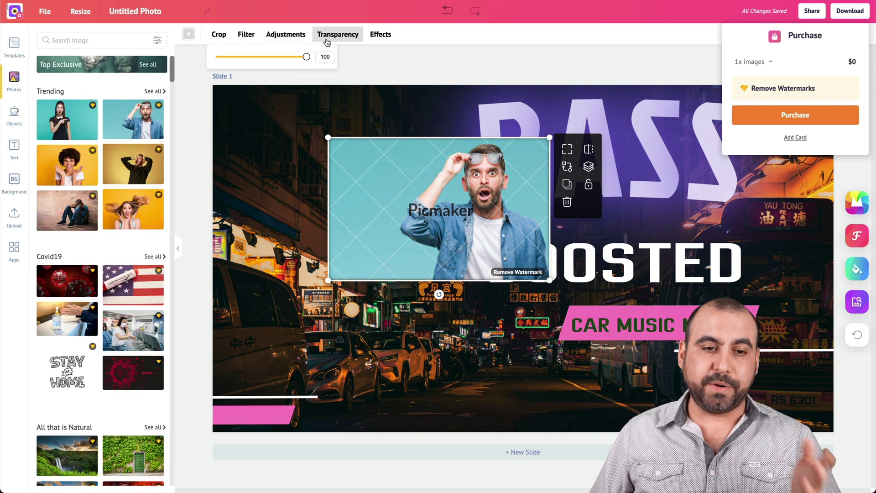
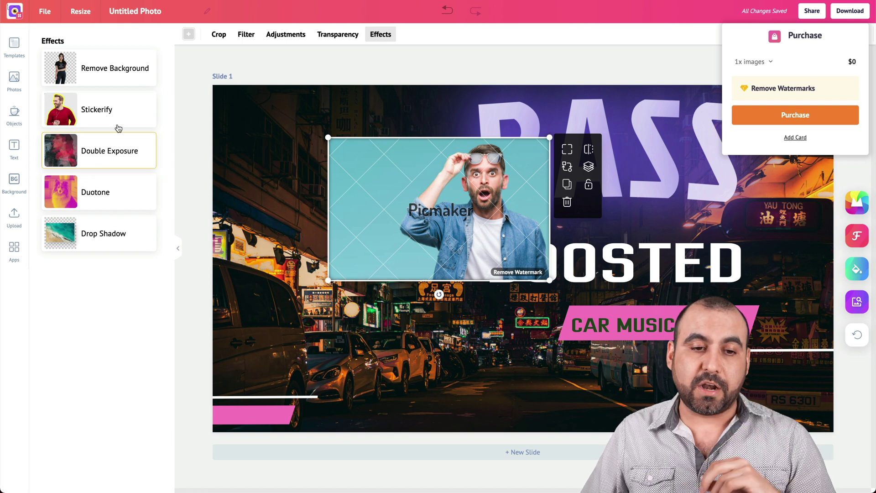
# Try removing the photo's background, erasing the leftover teal patch between the man's arm and face with brush size 8.
pyautogui.click(127, 73)
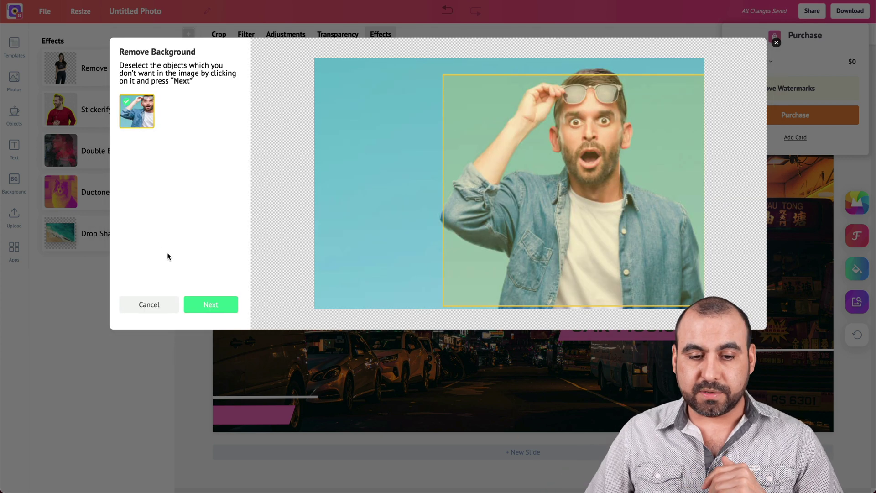
pyautogui.click(204, 305)
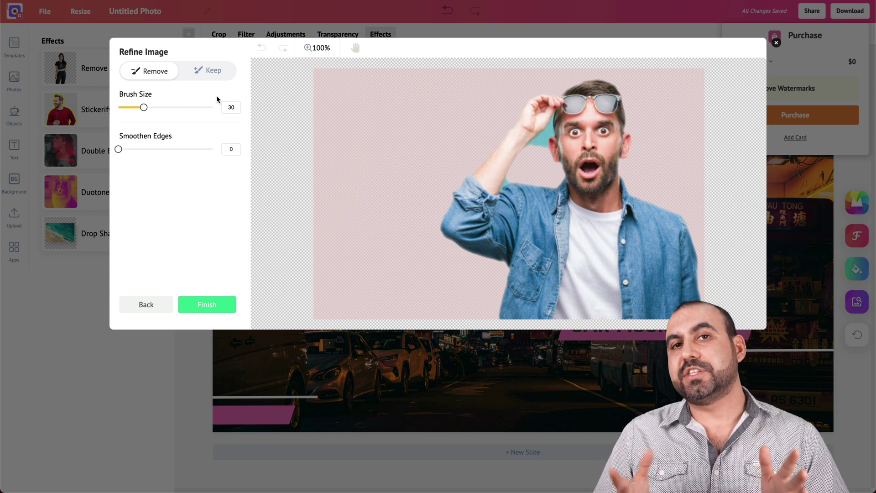
pyautogui.moveTo(144, 108); pyautogui.dragTo(124, 110)
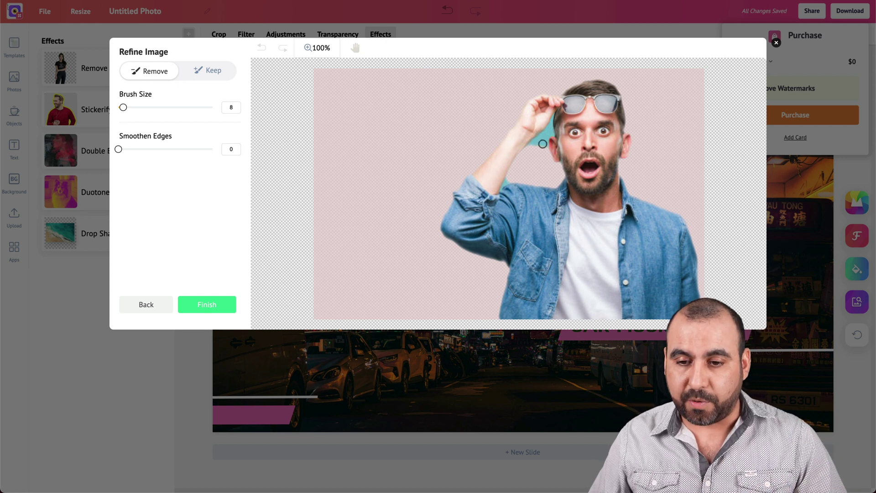
pyautogui.click(543, 143)
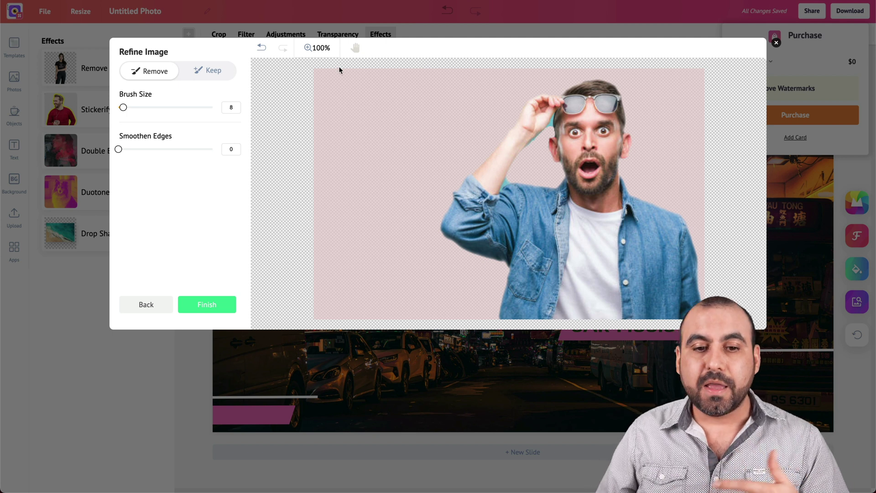
# Try restoring spots of the background with the Keep brush, and abandon the background removal.
pyautogui.click(222, 72)
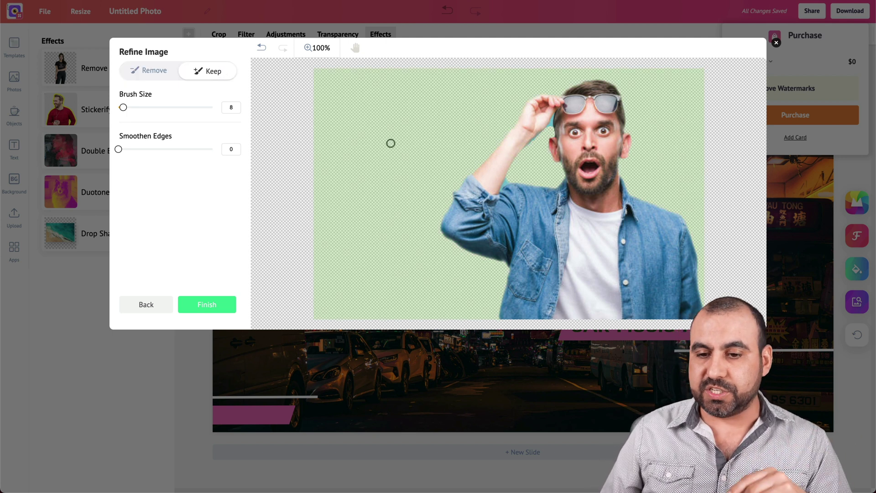
pyautogui.moveTo(451, 136)
pyautogui.mouseDown()
pyautogui.moveTo(363, 137)
pyautogui.moveTo(398, 206)
pyautogui.moveTo(494, 189)
pyautogui.moveTo(432, 193)
pyautogui.moveTo(474, 166)
pyautogui.mouseUp()
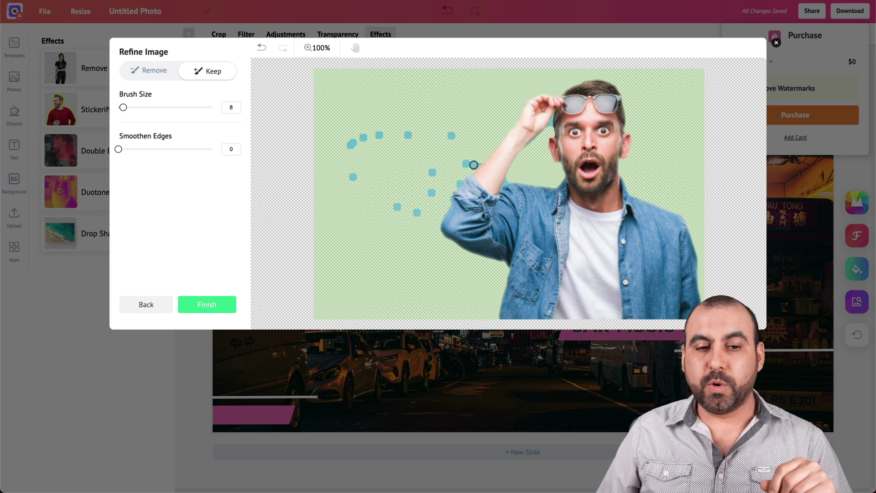
pyautogui.moveTo(118, 149)
pyautogui.mouseDown()
pyautogui.moveTo(174, 151)
pyautogui.moveTo(109, 158)
pyautogui.mouseUp()
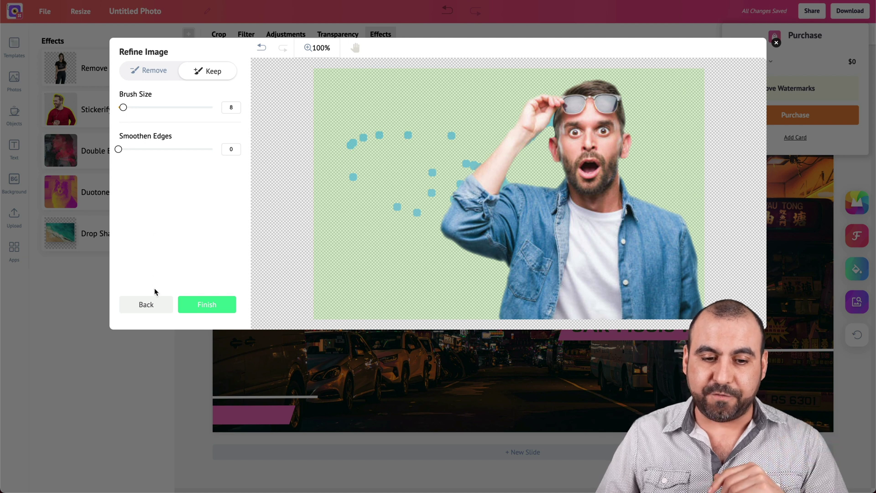
pyautogui.click(158, 304)
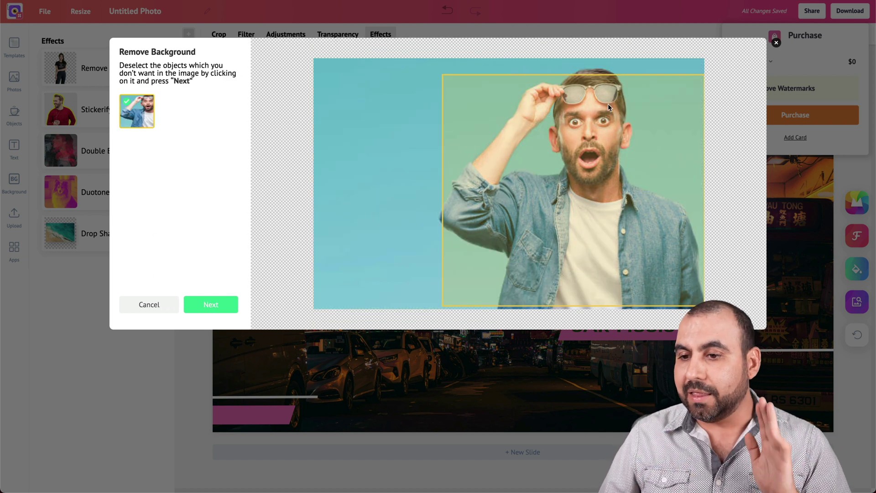
pyautogui.click(776, 43)
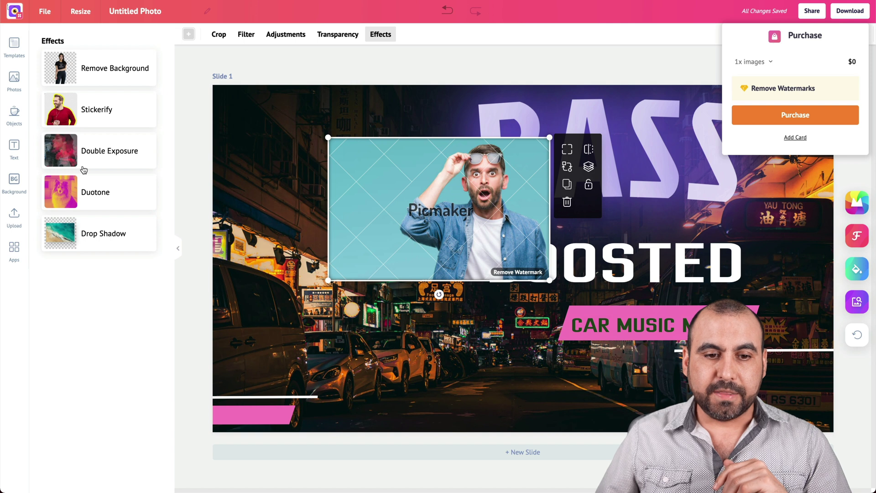
# Remove the photo's background keeping only the man, and move the cutout up over the start of the BASS title.
pyautogui.click(105, 77)
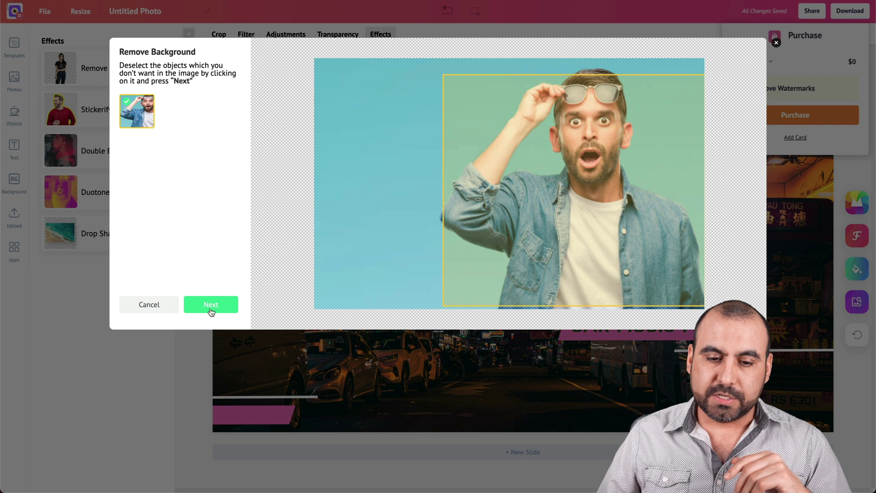
pyautogui.click(211, 309)
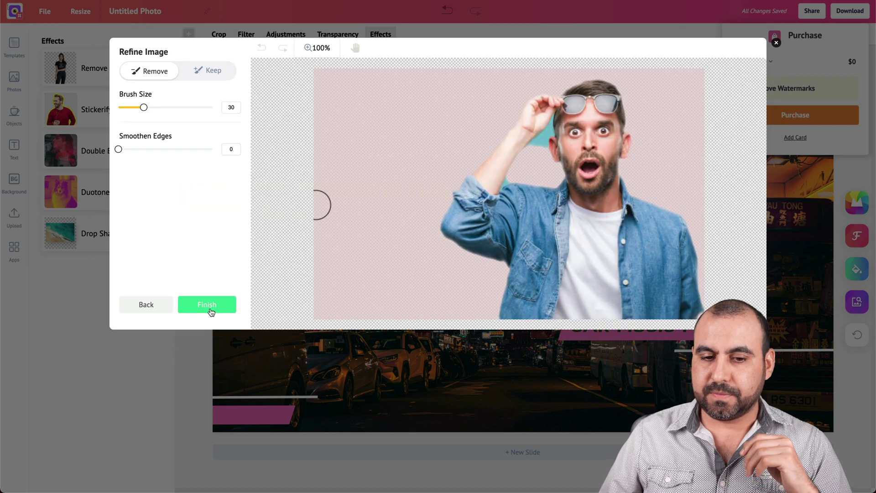
pyautogui.click(209, 303)
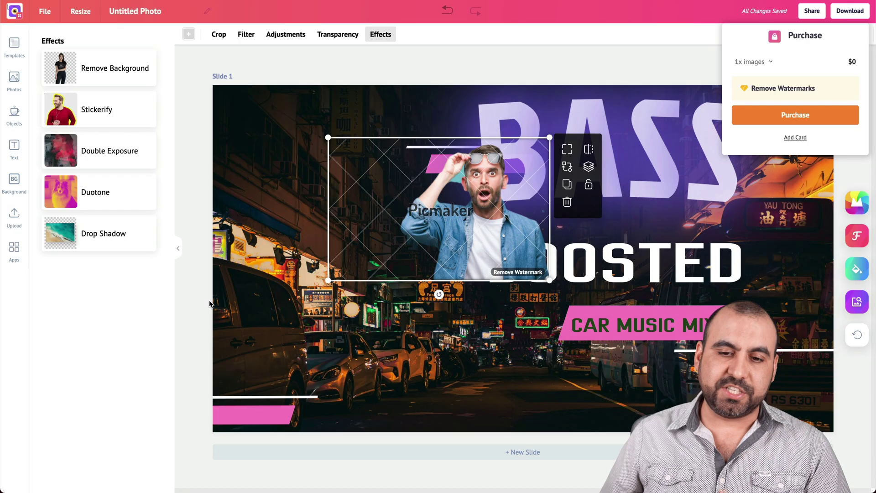
pyautogui.moveTo(447, 239); pyautogui.dragTo(486, 179)
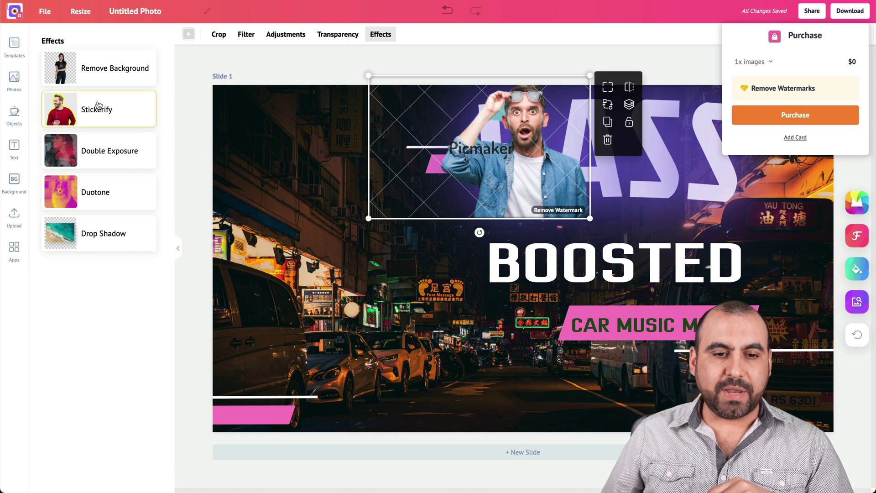
# Stickerify the man's cutout with a white (ffffff) outline at stroke size 5.
pyautogui.click(112, 105)
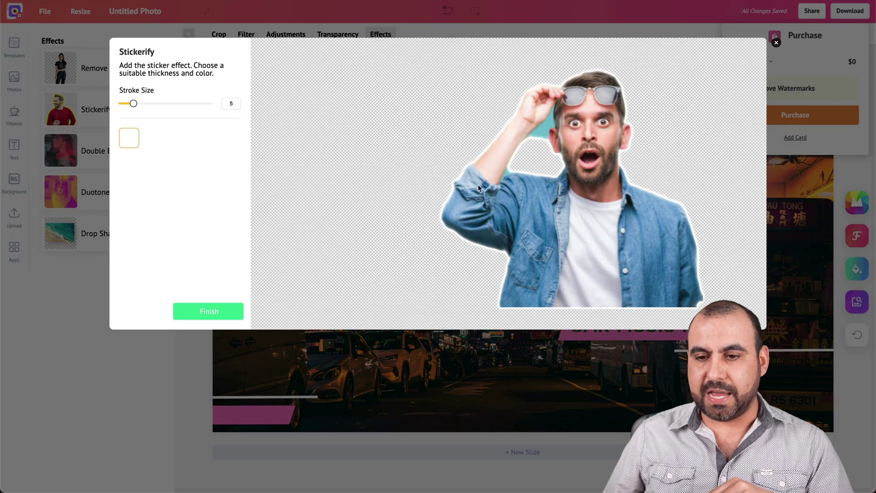
pyautogui.moveTo(134, 104)
pyautogui.mouseDown()
pyautogui.moveTo(201, 111)
pyautogui.moveTo(149, 104)
pyautogui.mouseUp()
pyautogui.click(136, 136)
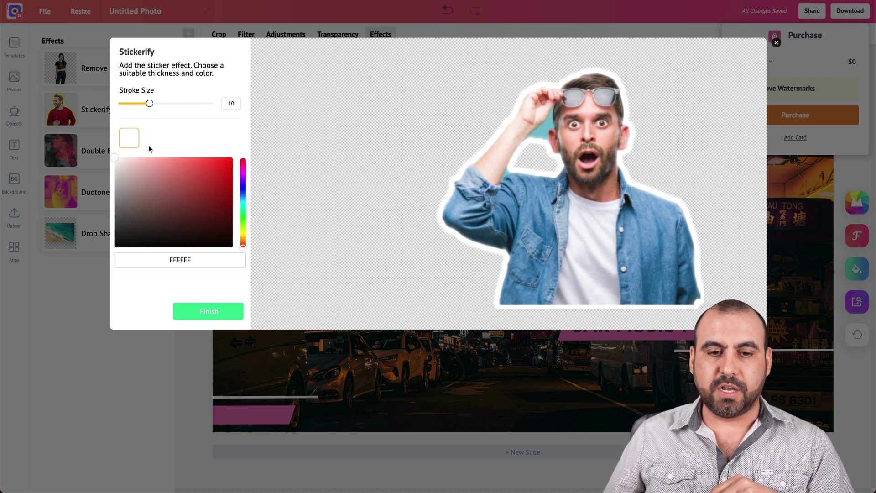
pyautogui.click(178, 186)
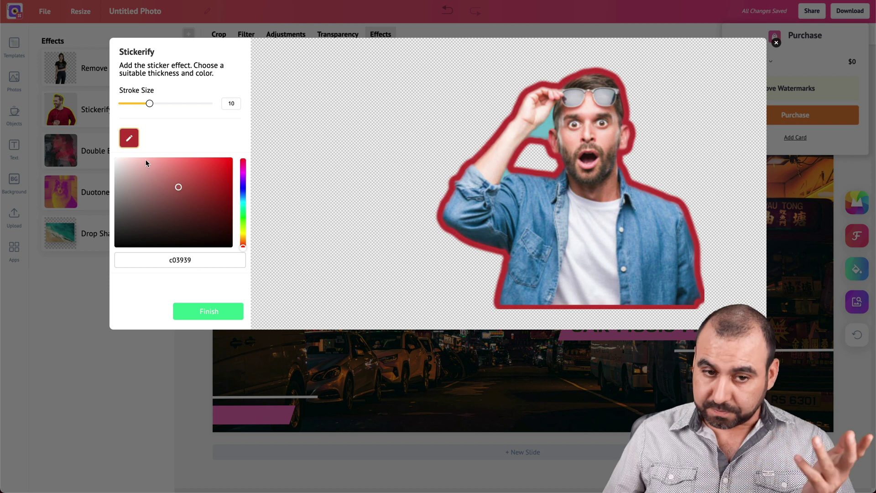
pyautogui.moveTo(133, 172); pyautogui.dragTo(112, 159)
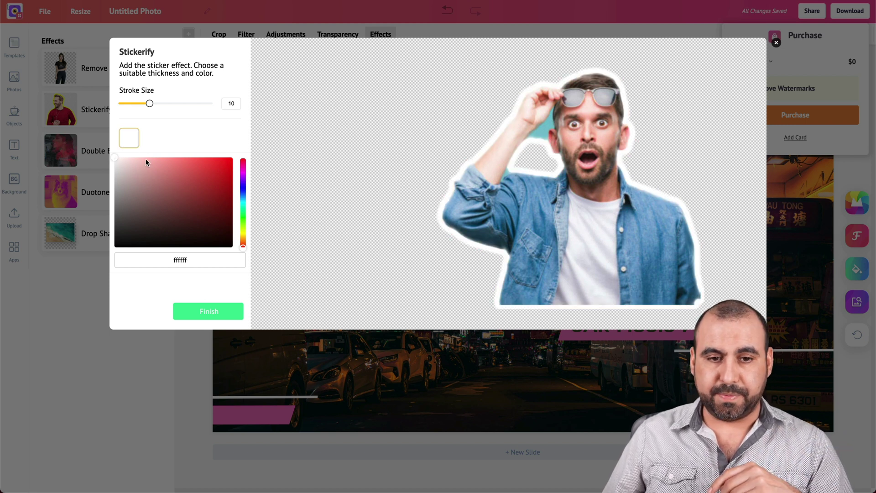
pyautogui.click(134, 104)
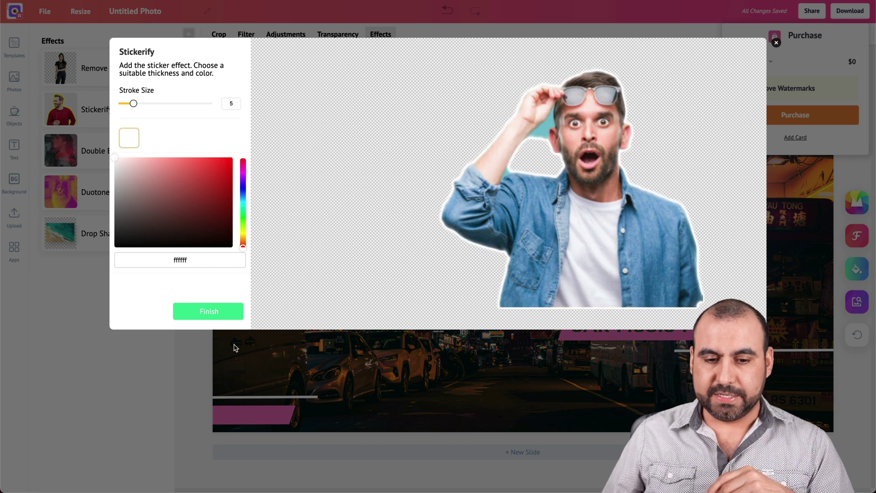
pyautogui.click(227, 320)
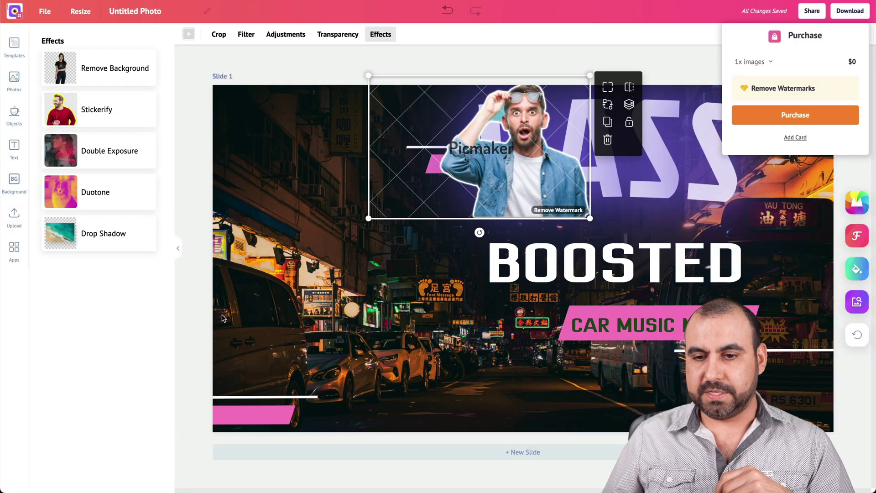
# Look at the Double Exposure options, preview duotones DT-04 and DT-05 on the cutout, and leave without applying them.
pyautogui.click(82, 161)
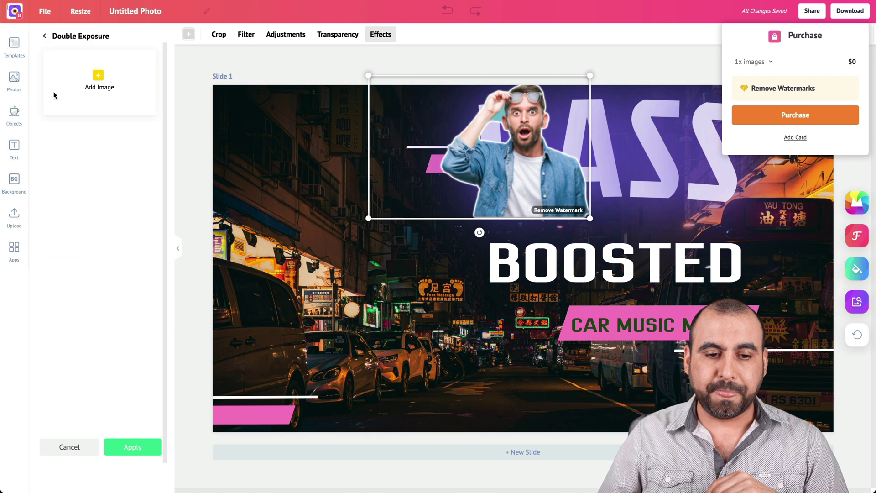
pyautogui.click(44, 36)
pyautogui.click(104, 194)
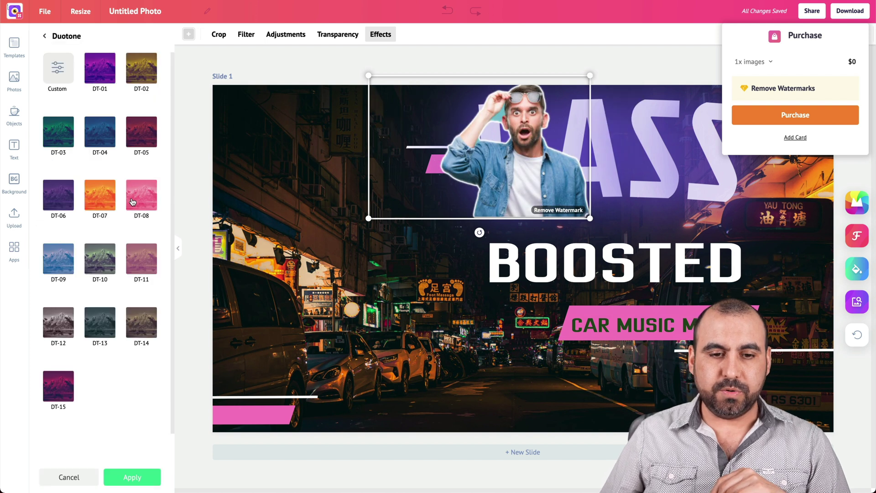
pyautogui.click(103, 136)
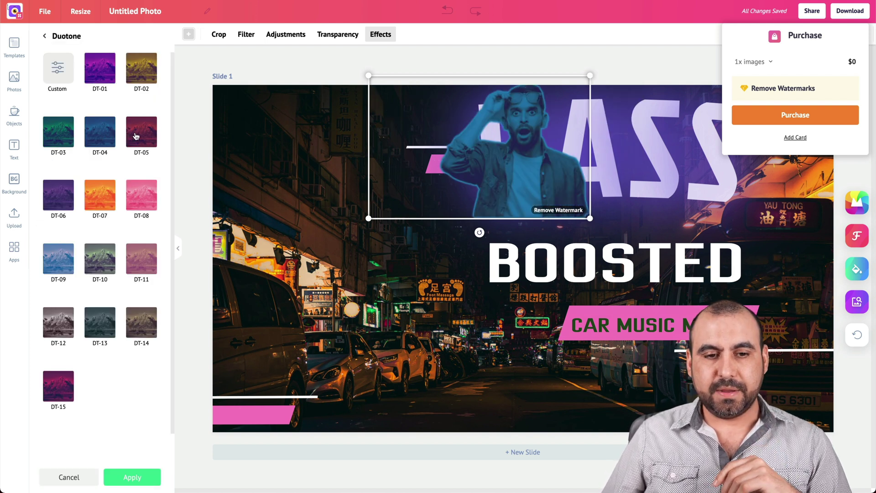
pyautogui.click(130, 136)
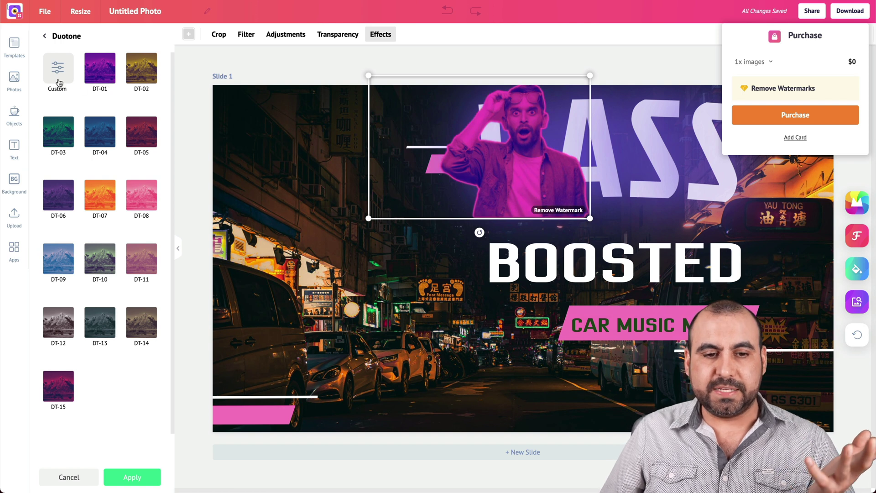
pyautogui.click(46, 36)
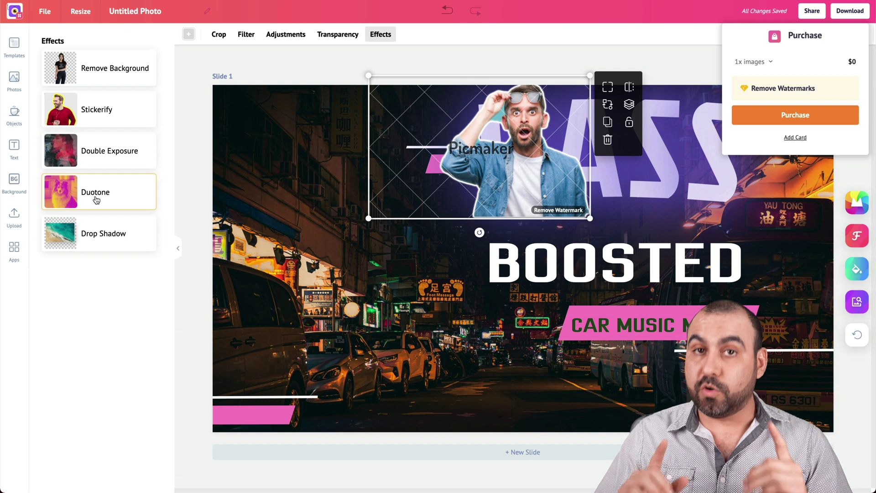
# Add a custom drop shadow to the man's cutout and try the dark green document color for it.
pyautogui.click(72, 239)
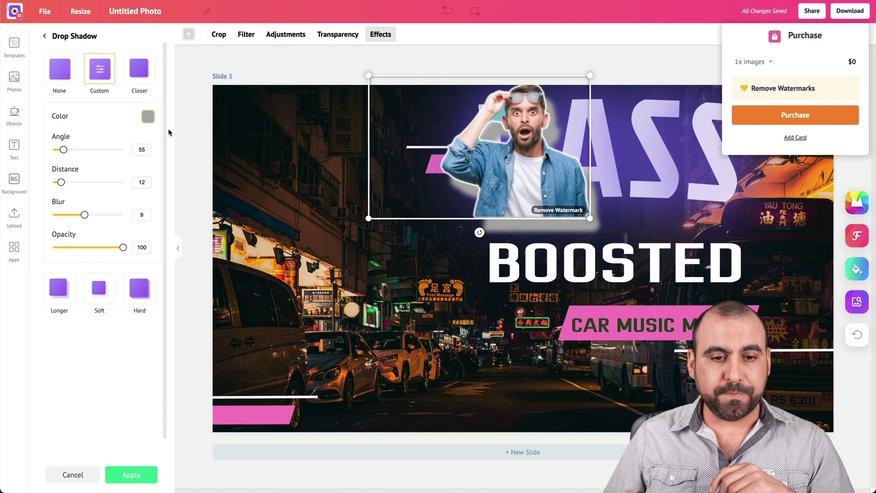
pyautogui.click(148, 117)
pyautogui.click(121, 212)
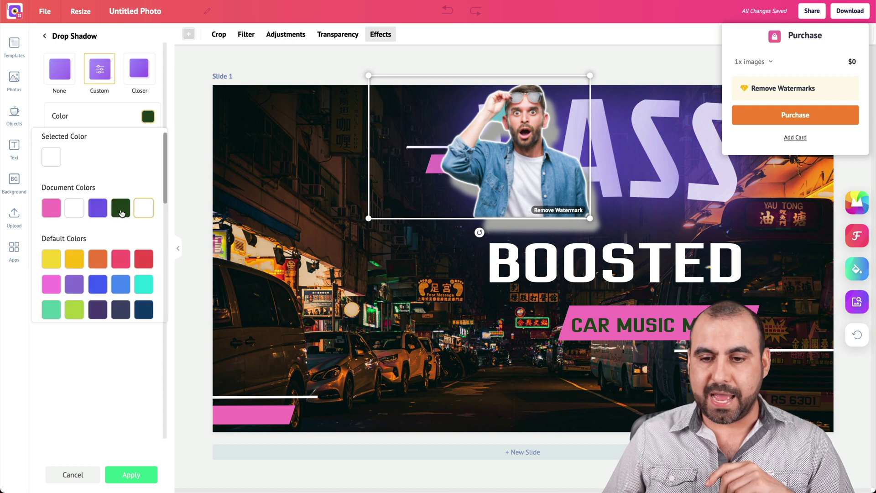
pyautogui.click(130, 109)
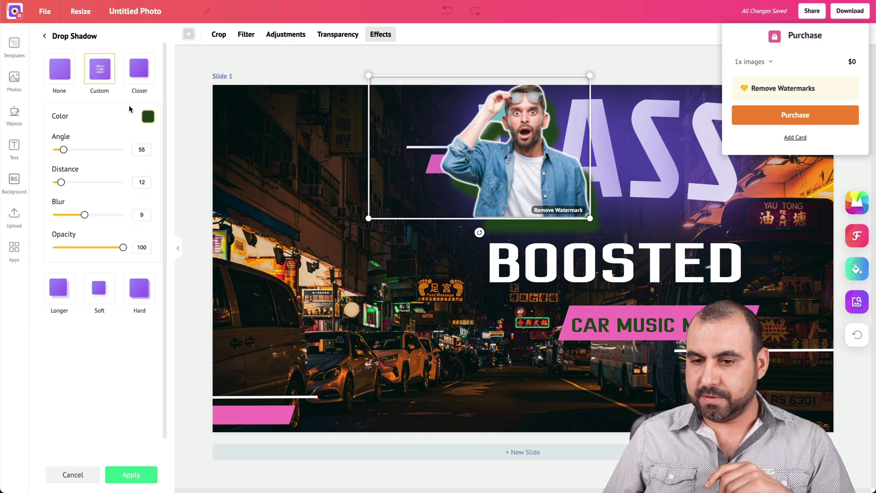
# Change the cutout's drop shadow color to black and set its opacity to 37.
pyautogui.click(147, 123)
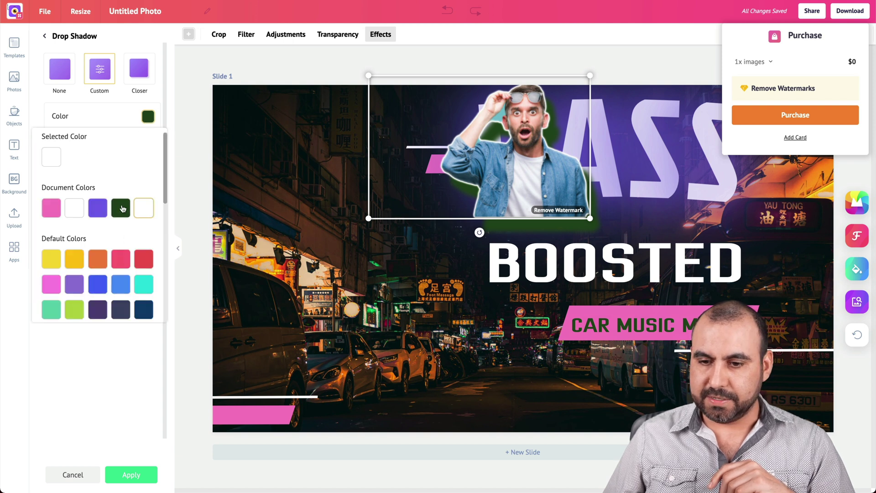
pyautogui.click(52, 152)
pyautogui.click(44, 261)
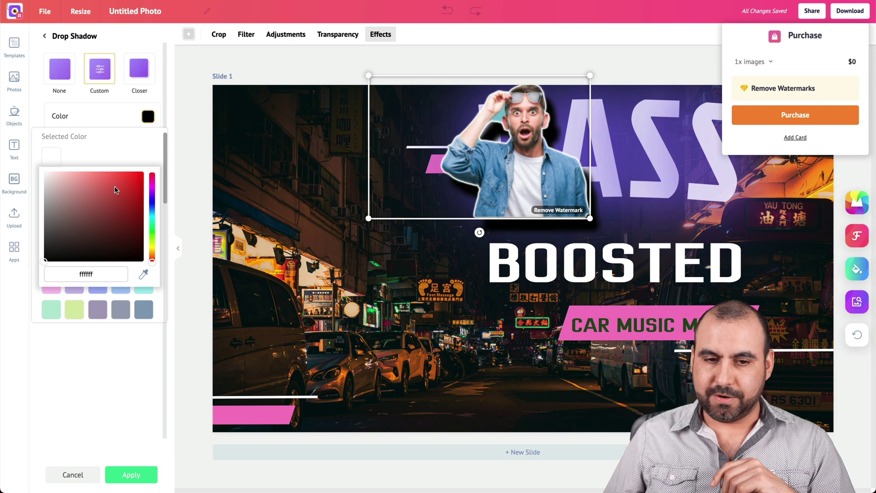
pyautogui.click(118, 149)
pyautogui.click(113, 112)
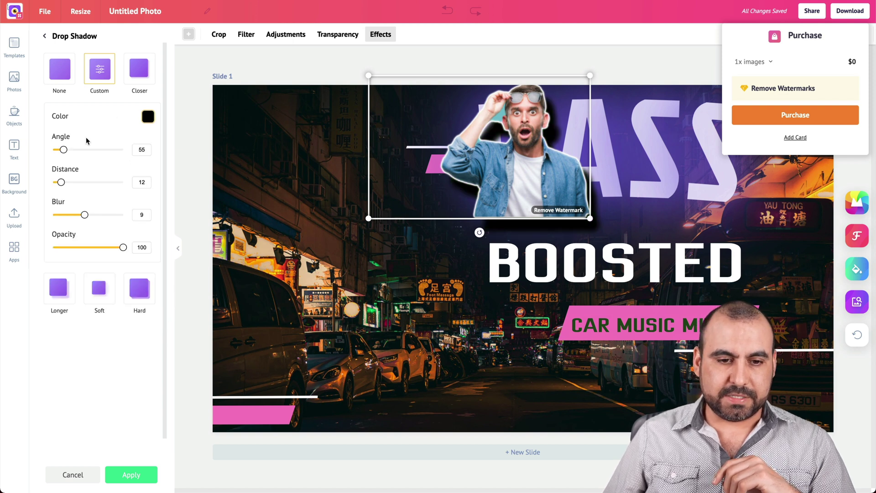
pyautogui.moveTo(123, 249); pyautogui.dragTo(79, 253)
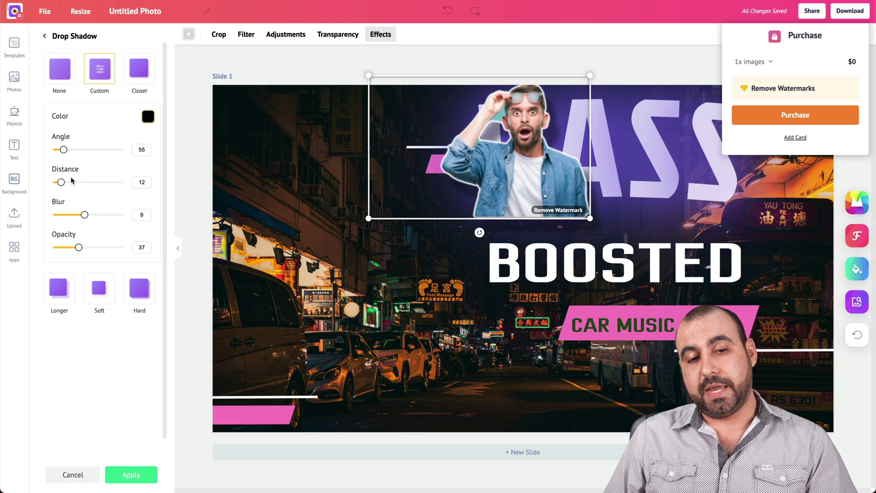
# Browse the object library and look through the full Icons collection.
pyautogui.click(18, 119)
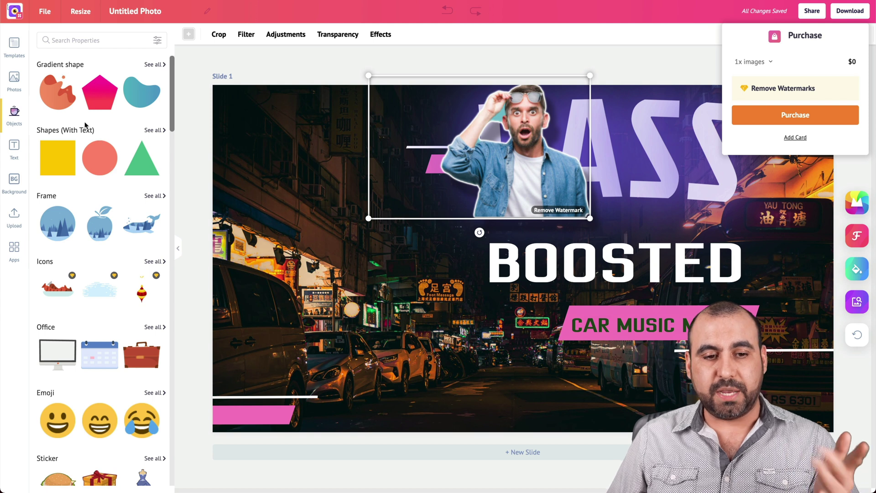
pyautogui.scroll(-3, 96, 209)
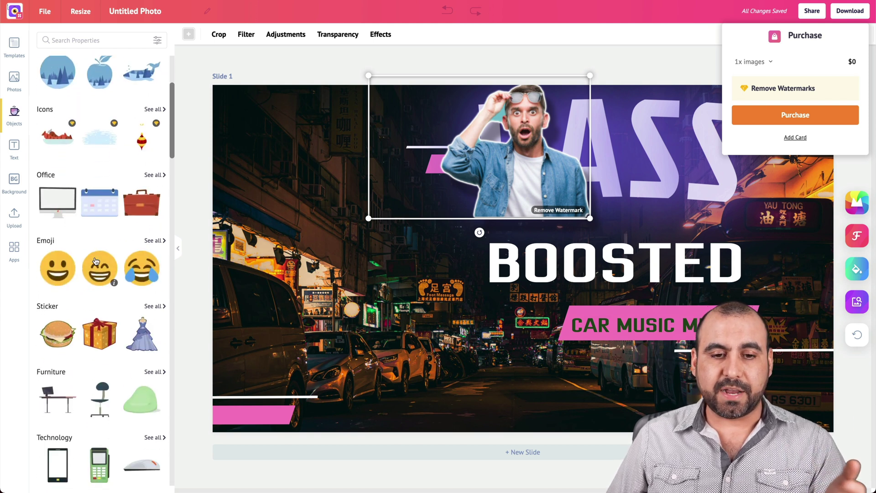
pyautogui.click(157, 109)
pyautogui.scroll(-10, 165, 293)
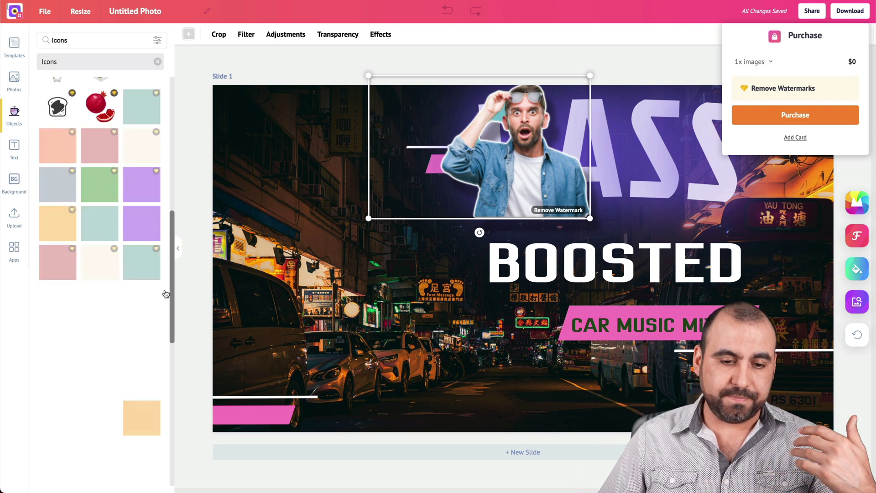
pyautogui.scroll(-8, 166, 293)
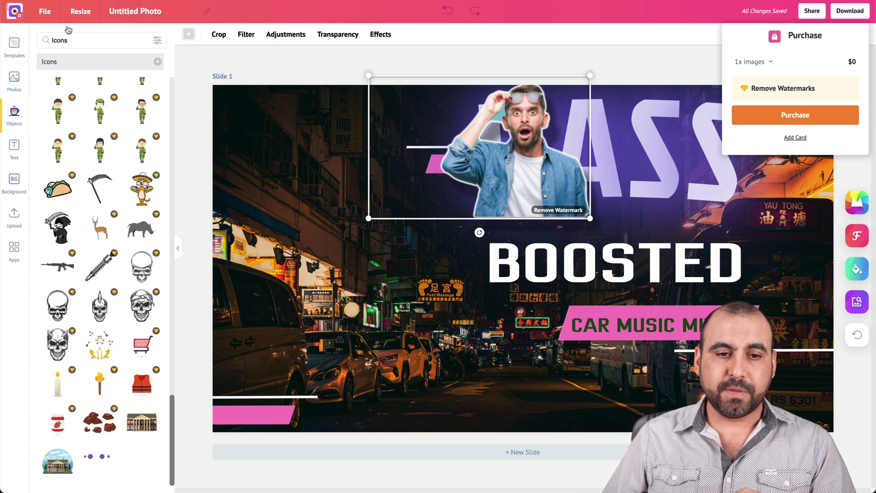
pyautogui.click(158, 62)
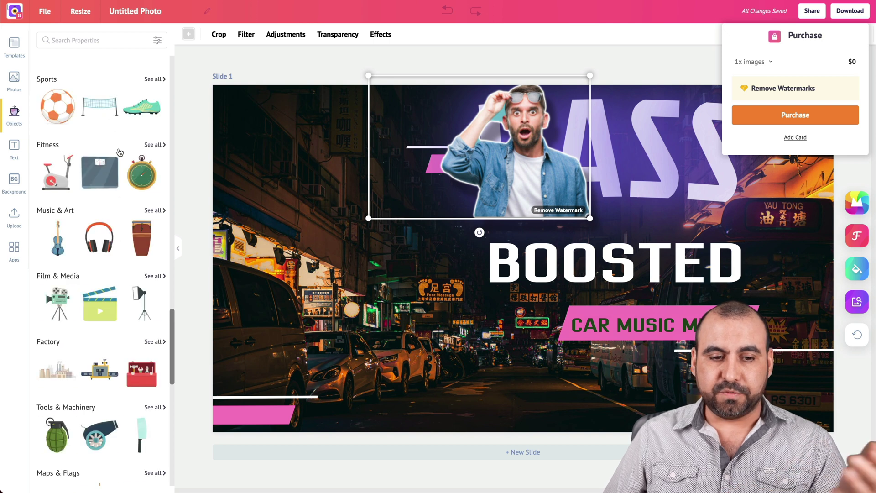
# Look through the remaining object categories and search the objects for "dog".
pyautogui.scroll(-3, 115, 204)
pyautogui.scroll(-5, 115, 204)
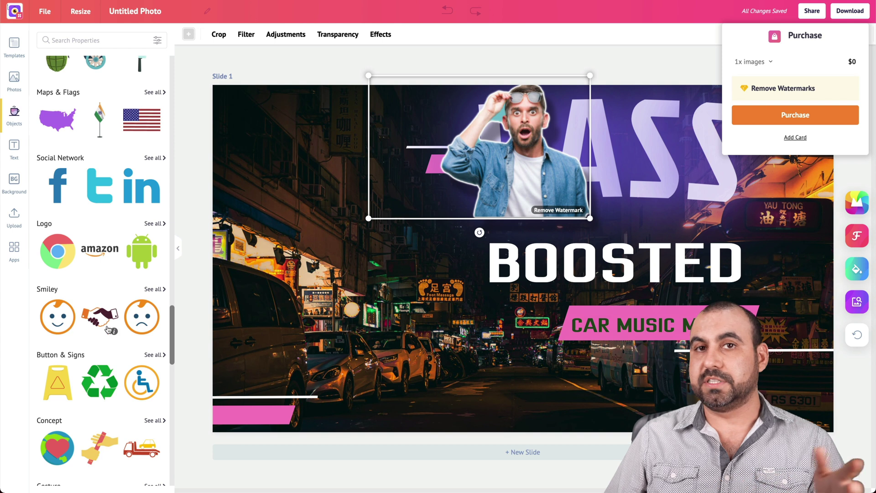
pyautogui.scroll(-5, 108, 330)
pyautogui.scroll(-5, 109, 330)
pyautogui.scroll(8, 114, 331)
pyautogui.scroll(15, 158, 343)
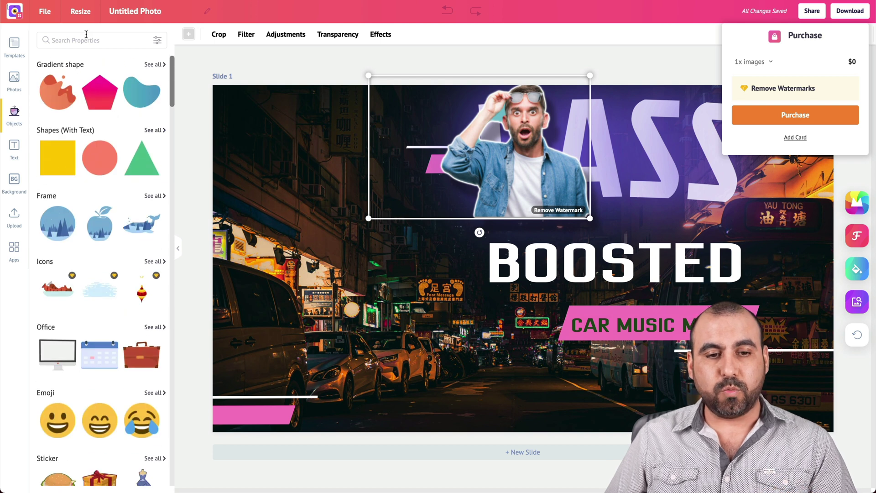
pyautogui.write('dog')
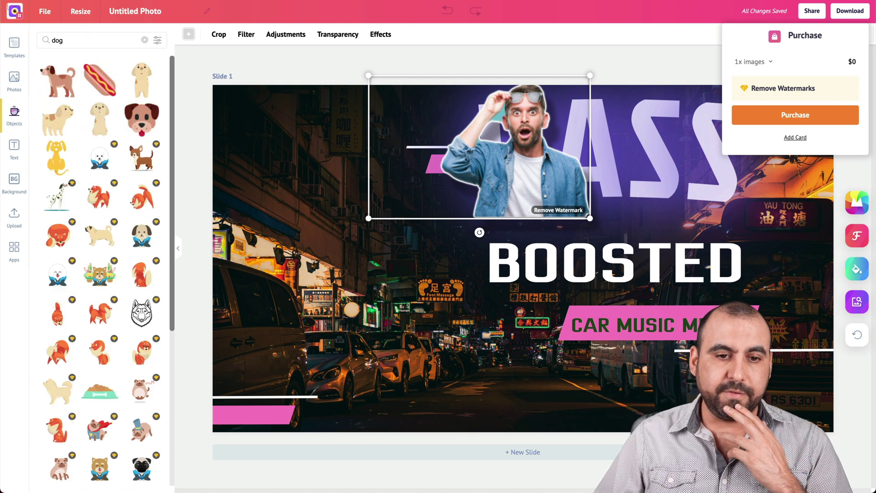
pyautogui.scroll(-3, 113, 330)
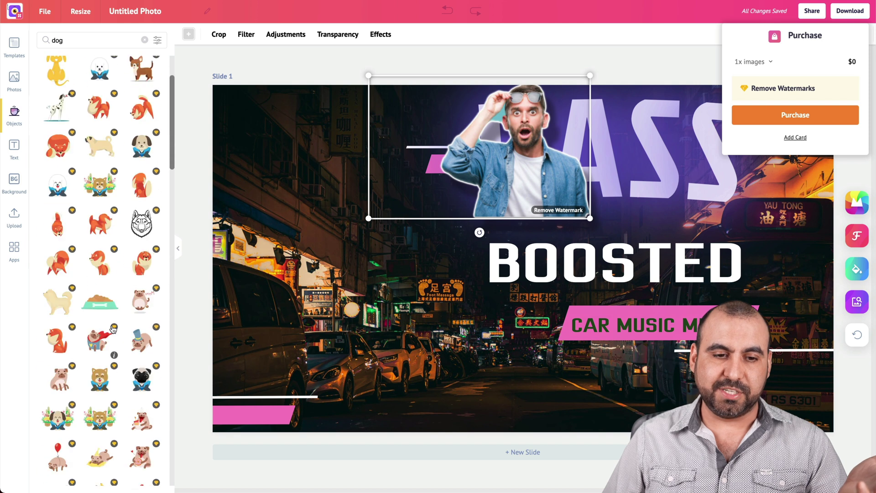
# Add the ANIMAKER Creative Designer text preset, place it beside the BOOSTED title over the parked cars, and enlarge it.
pyautogui.click(20, 144)
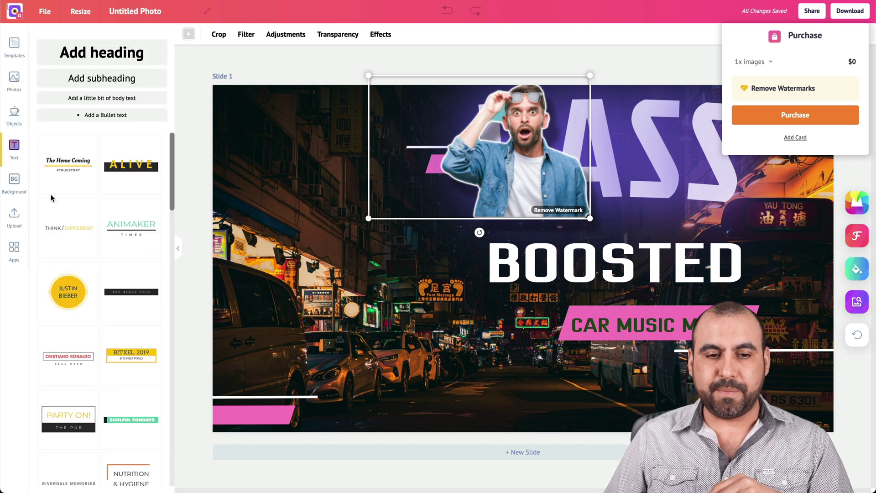
pyautogui.scroll(-10, 120, 290)
pyautogui.scroll(-3, 120, 290)
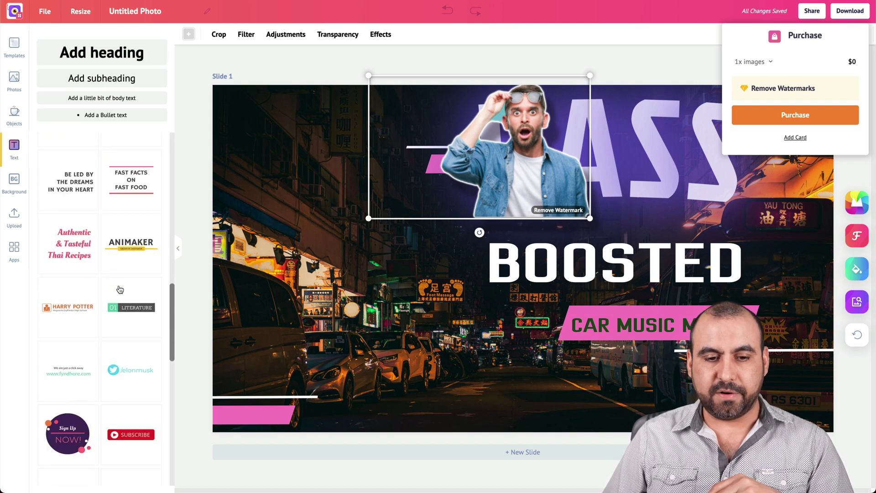
pyautogui.click(127, 241)
pyautogui.moveTo(485, 260); pyautogui.dragTo(351, 300)
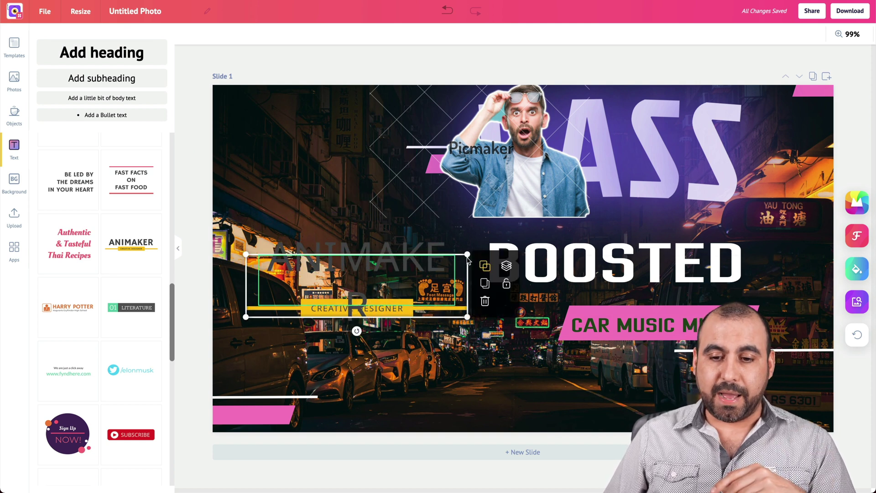
pyautogui.moveTo(467, 254); pyautogui.dragTo(513, 241)
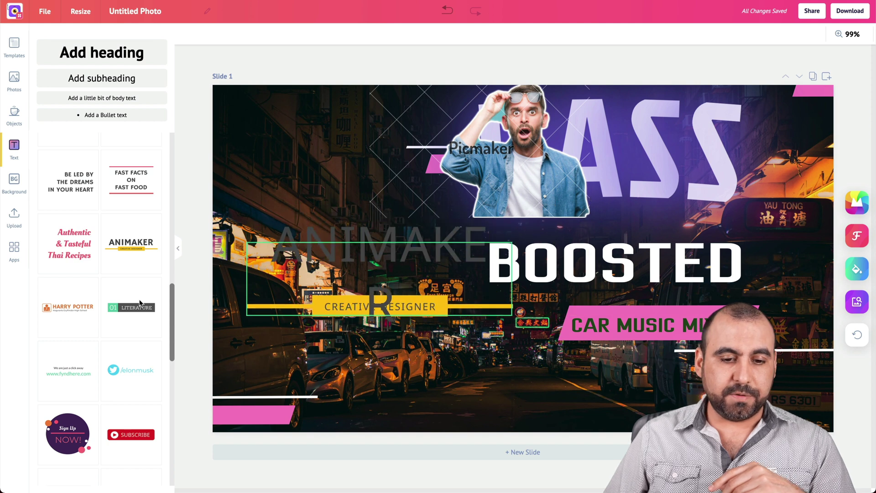
# Add the 01 LITERATURE text preset to the slide and look through the other text presets.
pyautogui.click(122, 310)
pyautogui.scroll(-4, 95, 412)
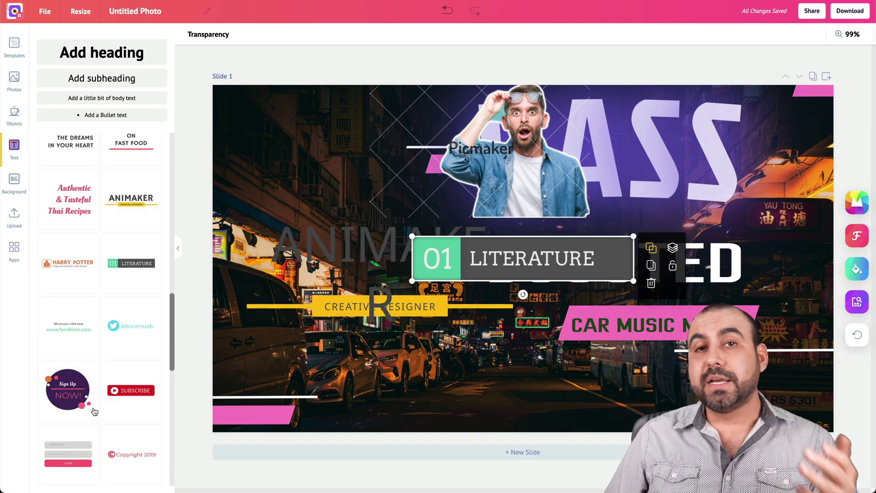
pyautogui.scroll(-20, 95, 412)
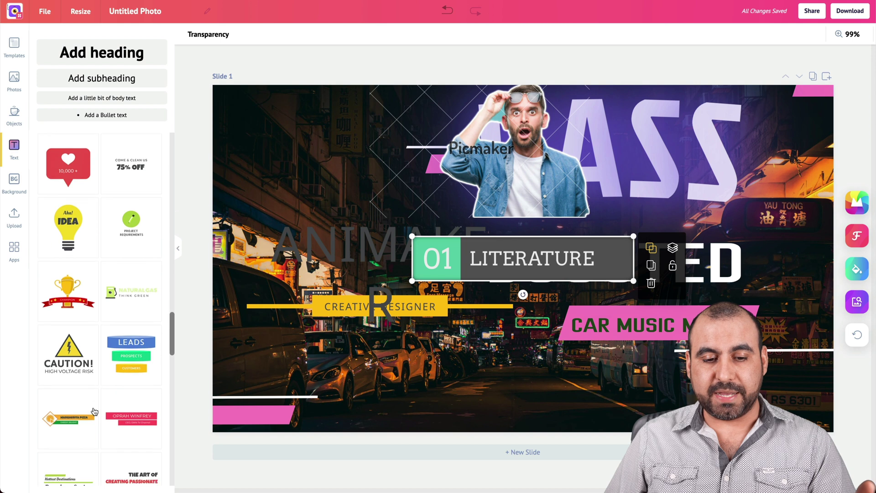
pyautogui.scroll(-3, 94, 412)
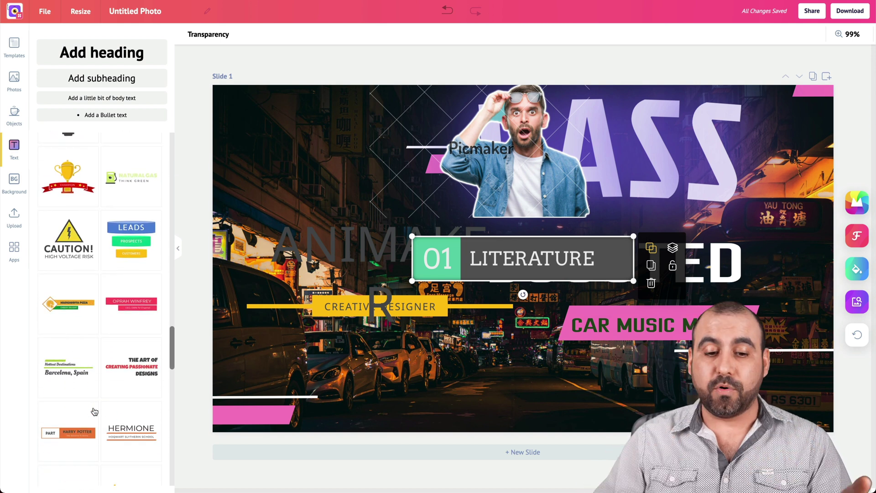
pyautogui.scroll(-20, 95, 412)
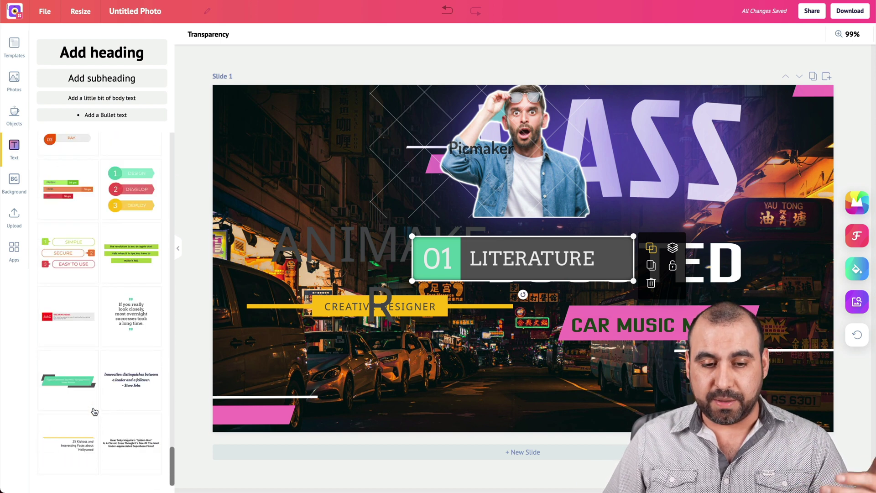
pyautogui.scroll(20, 95, 412)
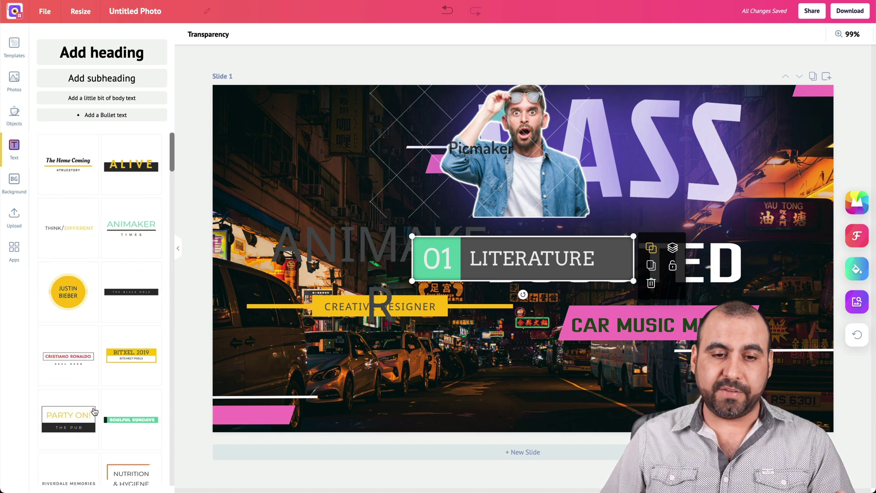
# Try the red-blue and green gradient backgrounds, set the dark teal-to-beige gradient as the slide background, and browse the other background categories.
pyautogui.click(19, 188)
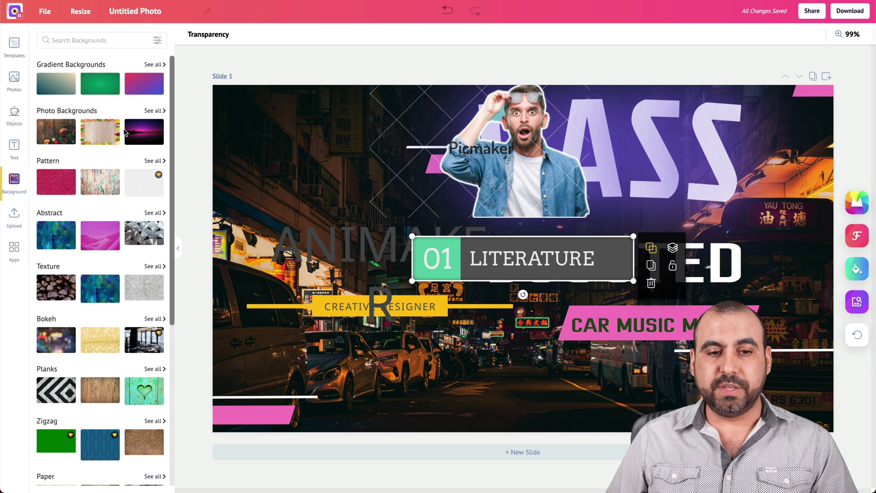
pyautogui.click(139, 84)
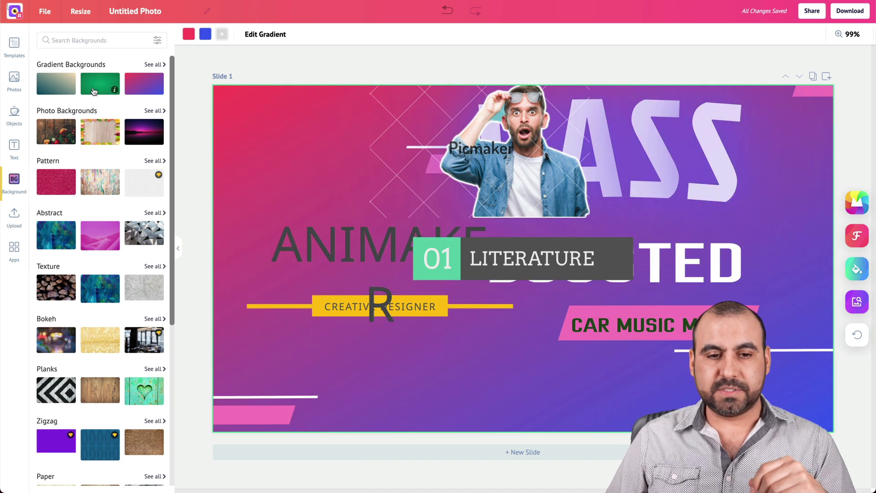
pyautogui.click(93, 91)
pyautogui.click(53, 81)
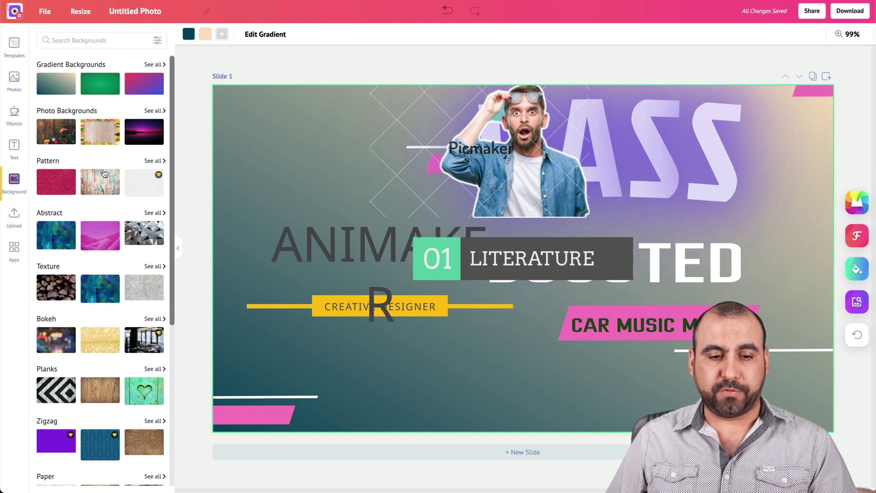
pyautogui.scroll(-1, 96, 303)
pyautogui.scroll(-2, 96, 303)
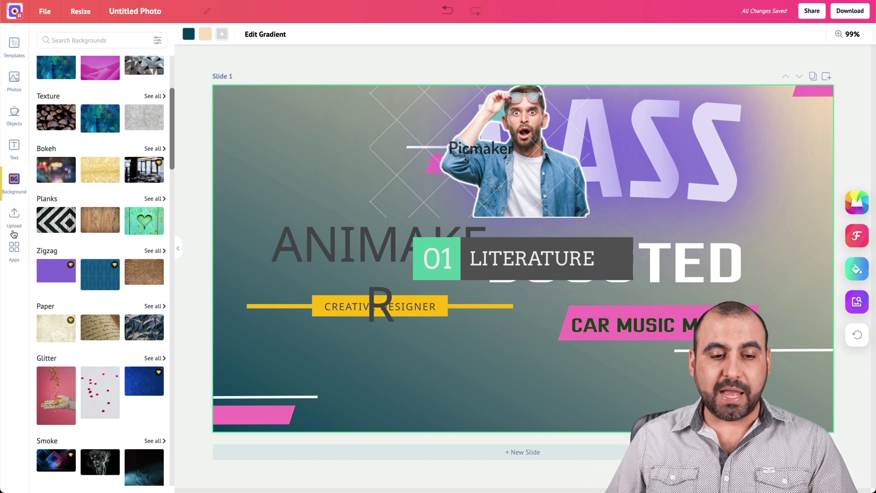
# Look at the app integrations and the download options with their file types, and leave without downloading.
pyautogui.click(14, 250)
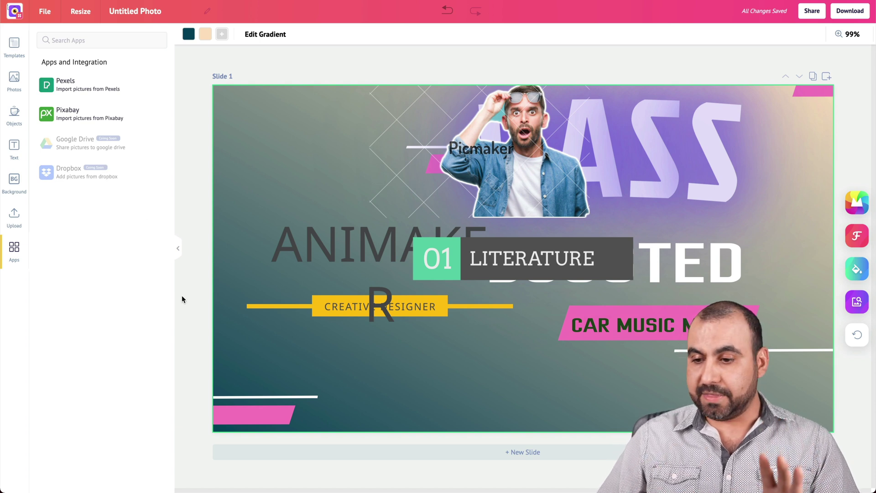
pyautogui.click(852, 12)
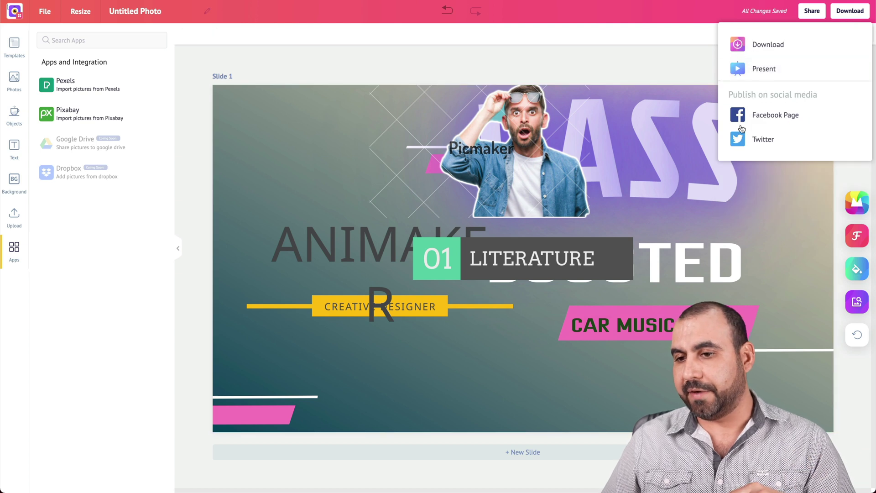
pyautogui.click(765, 42)
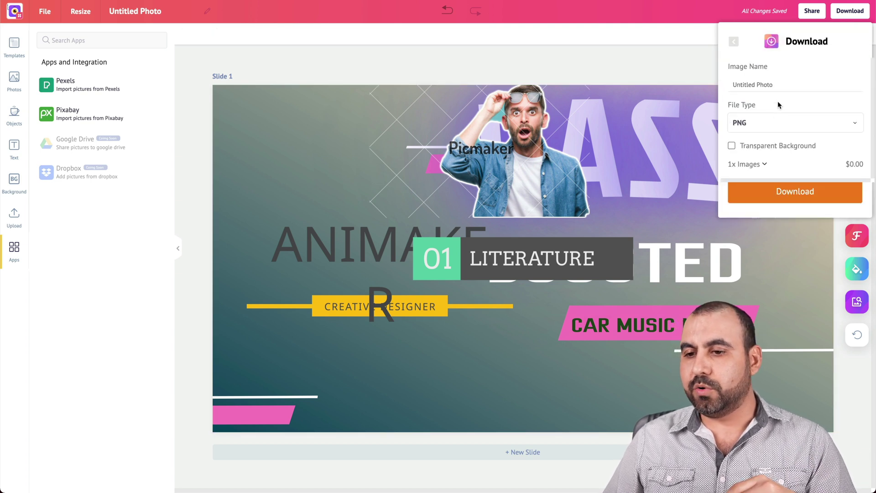
pyautogui.click(775, 122)
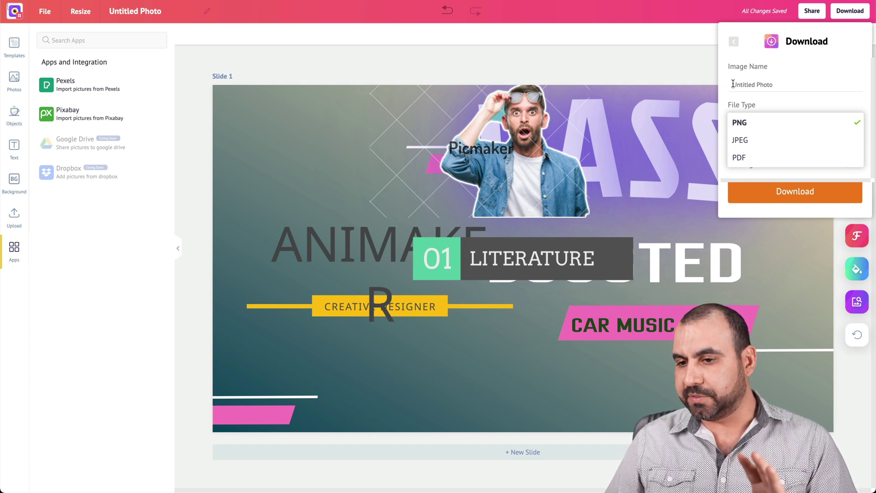
pyautogui.click(676, 56)
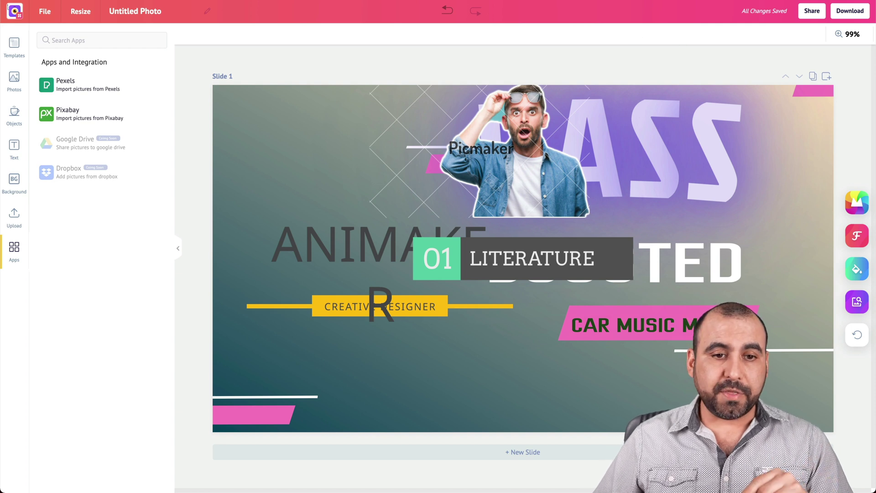
# Search the resize formats for "ins" and resize the design to the Instagram Post format, 1080 x 1080 px.
pyautogui.click(68, 14)
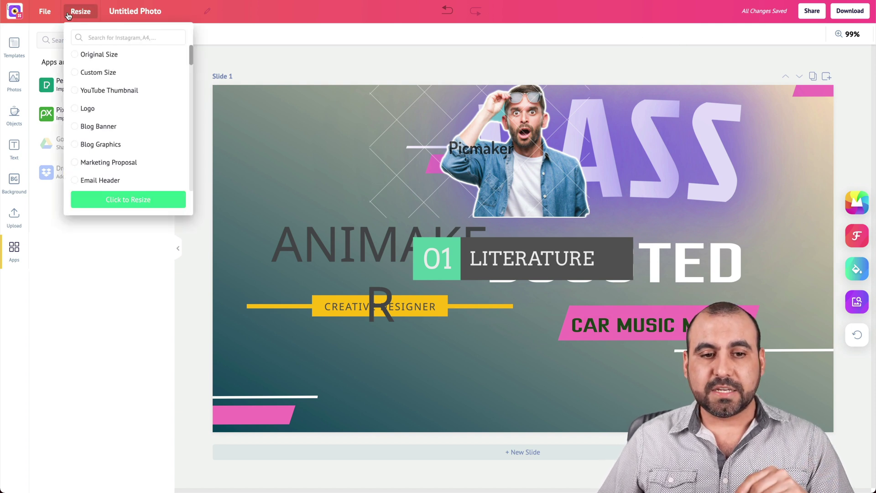
pyautogui.scroll(-3, 118, 130)
pyautogui.scroll(3, 120, 115)
pyautogui.click(128, 39)
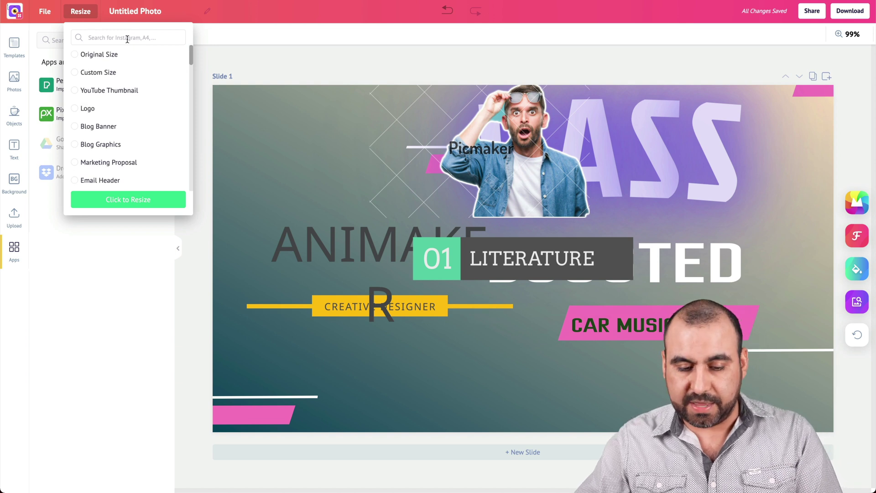
pyautogui.write('ins')
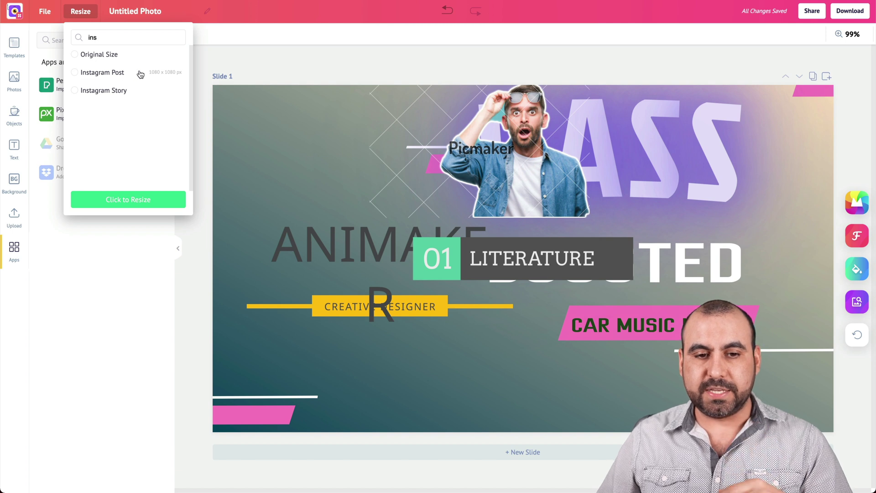
pyautogui.click(74, 75)
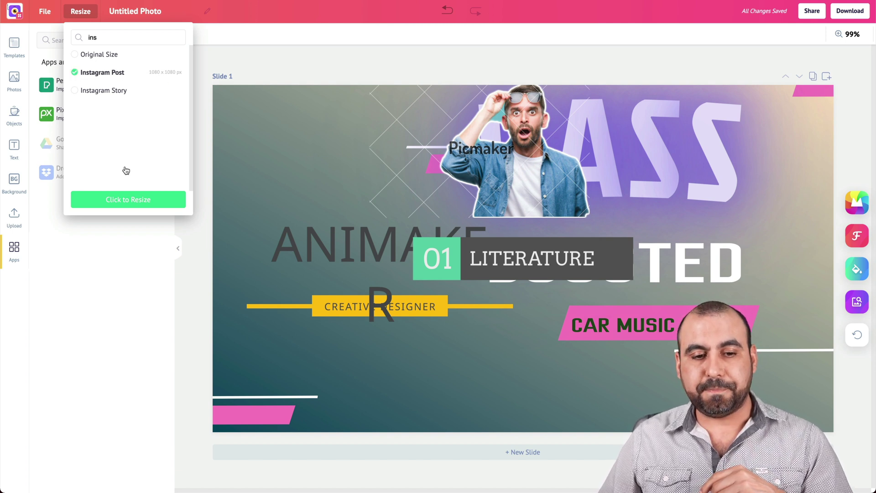
pyautogui.click(138, 201)
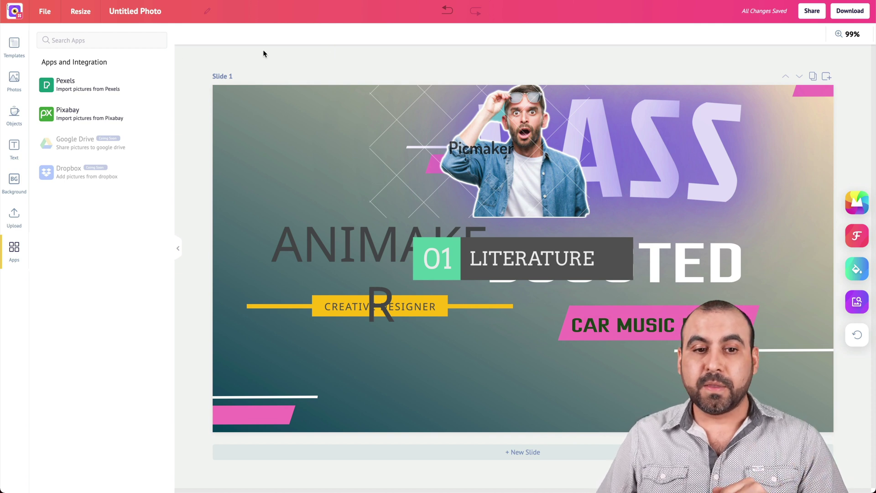
# Leave the untitled design for the dashboard and look at the account settings options there.
pyautogui.click(54, 11)
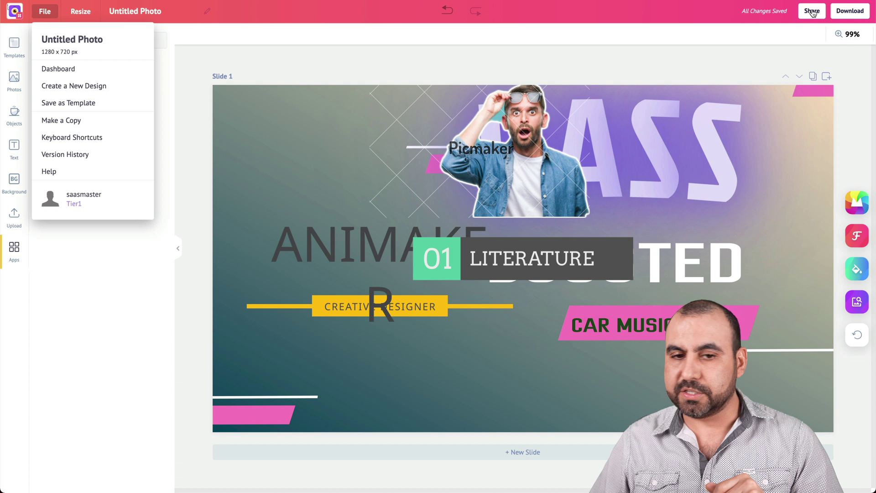
pyautogui.click(78, 68)
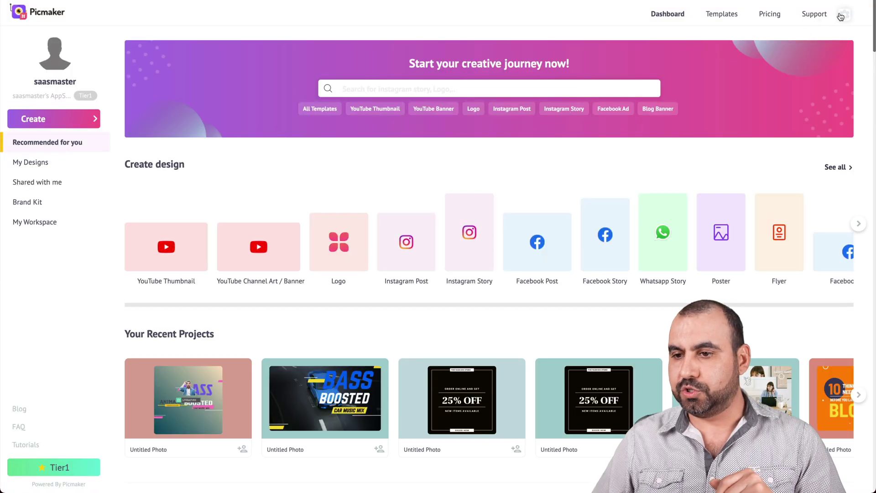
pyautogui.click(845, 14)
pyautogui.click(763, 86)
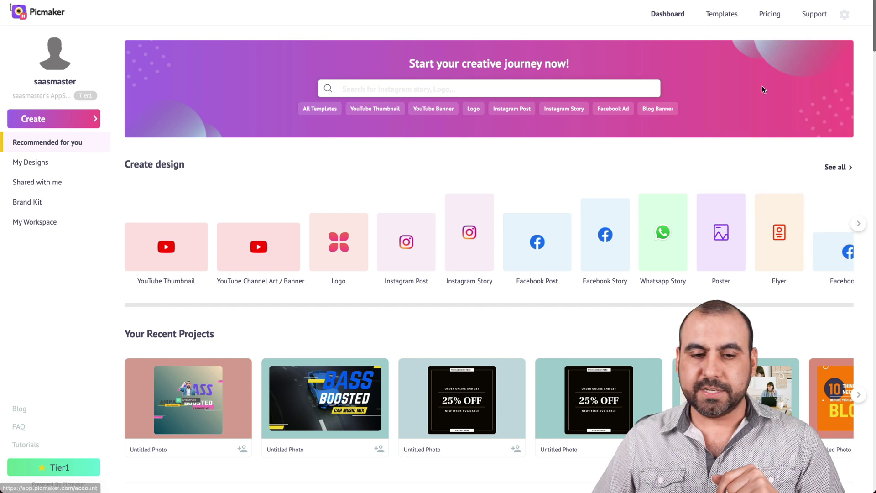
# Look at the shared projects and the Brand Kit's logo, color, font and template sections, and return to the dashboard.
pyautogui.click(46, 182)
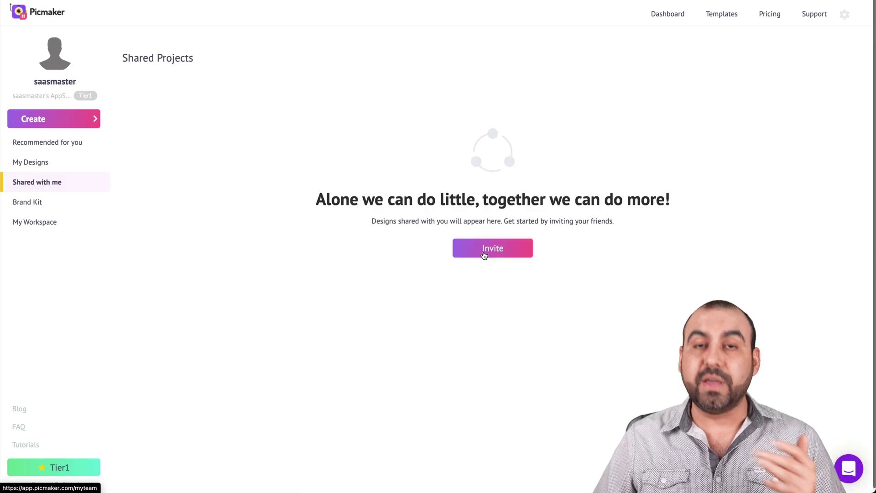
pyautogui.click(48, 200)
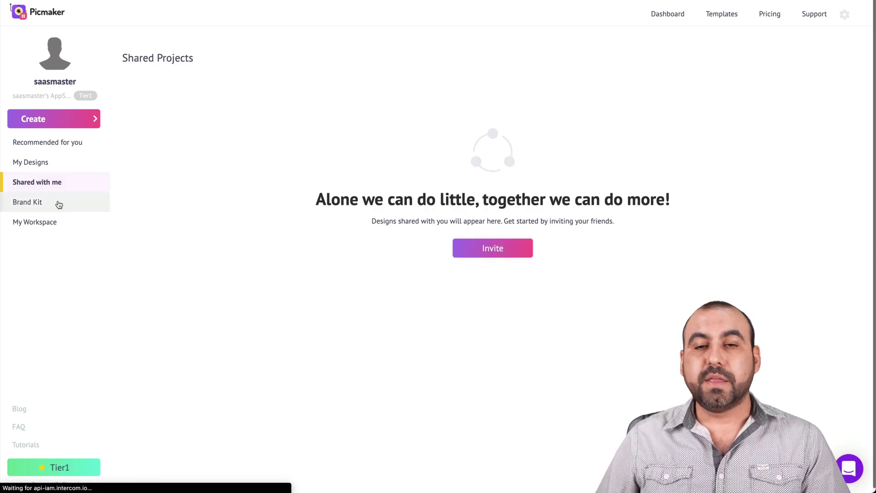
pyautogui.scroll(-2, 340, 276)
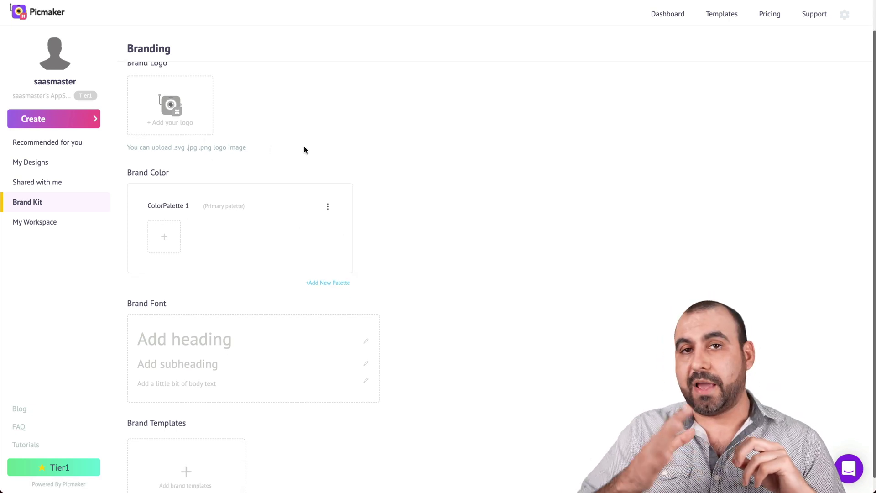
pyautogui.scroll(2, 258, 147)
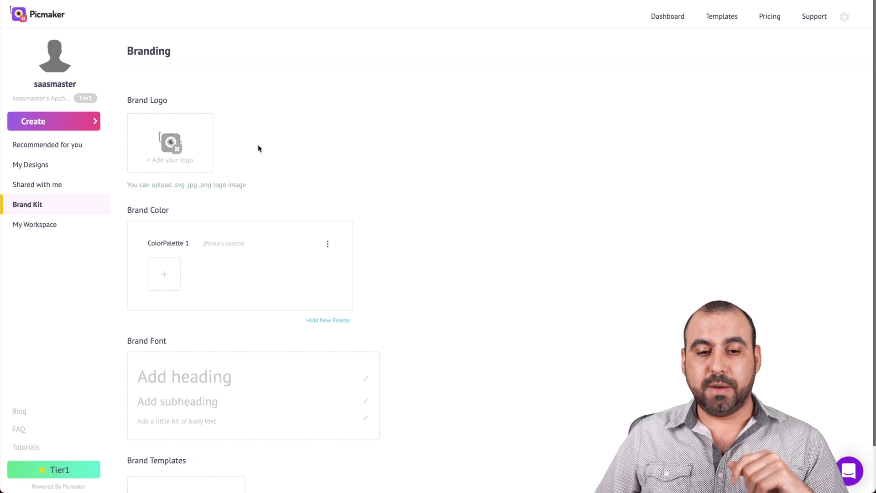
pyautogui.scroll(-3, 202, 225)
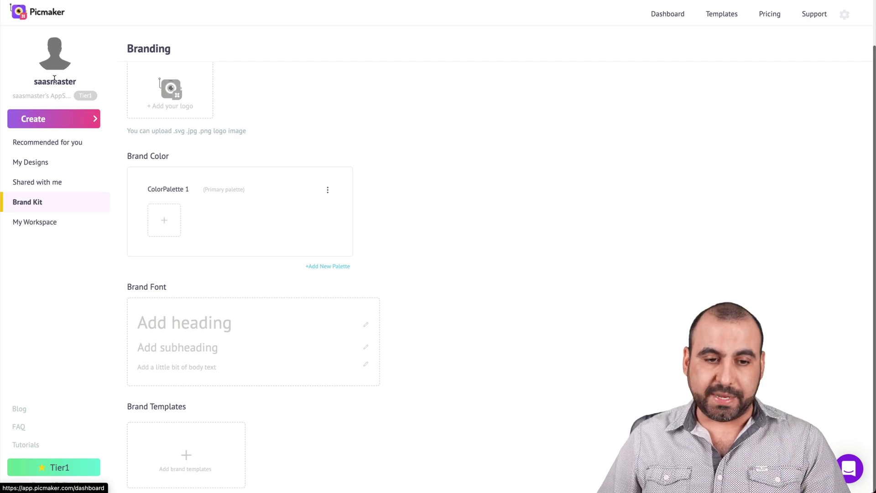
pyautogui.click(42, 14)
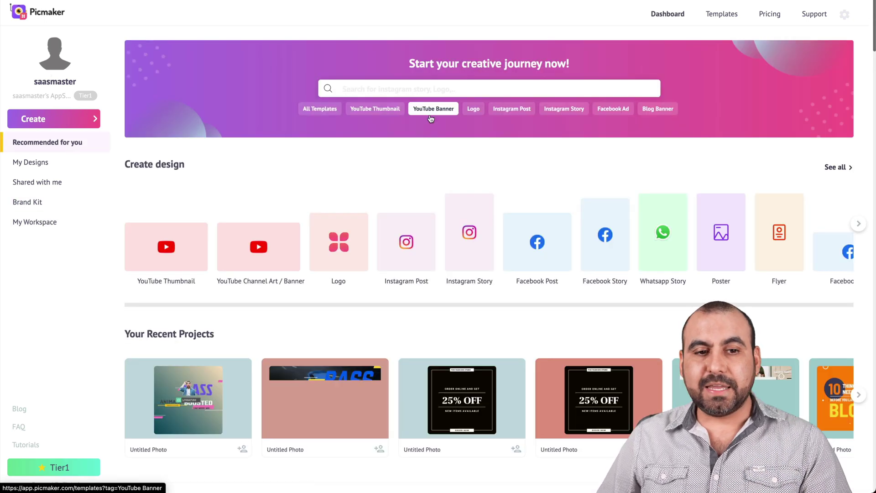